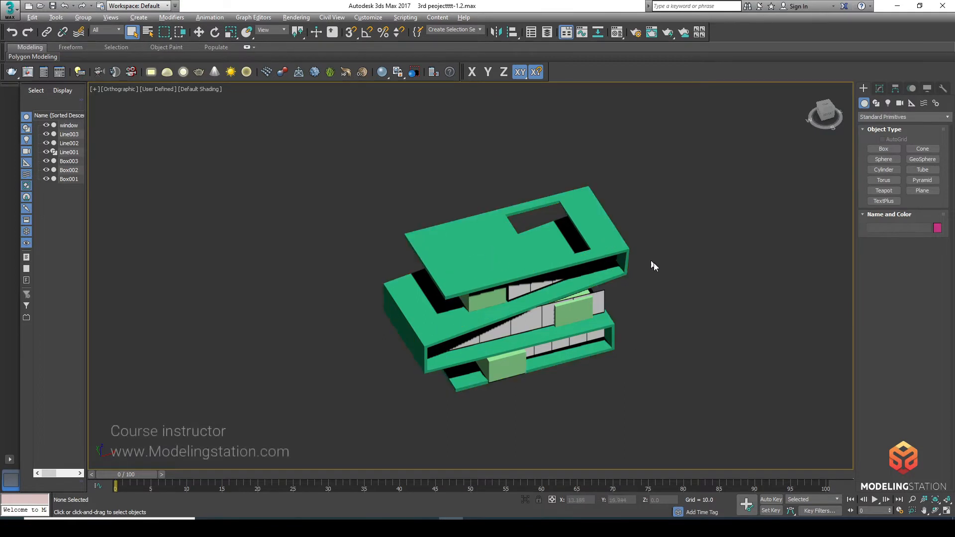
- Examine the gaps between the three green boxes and the floor slabs in the Front view
key(f)
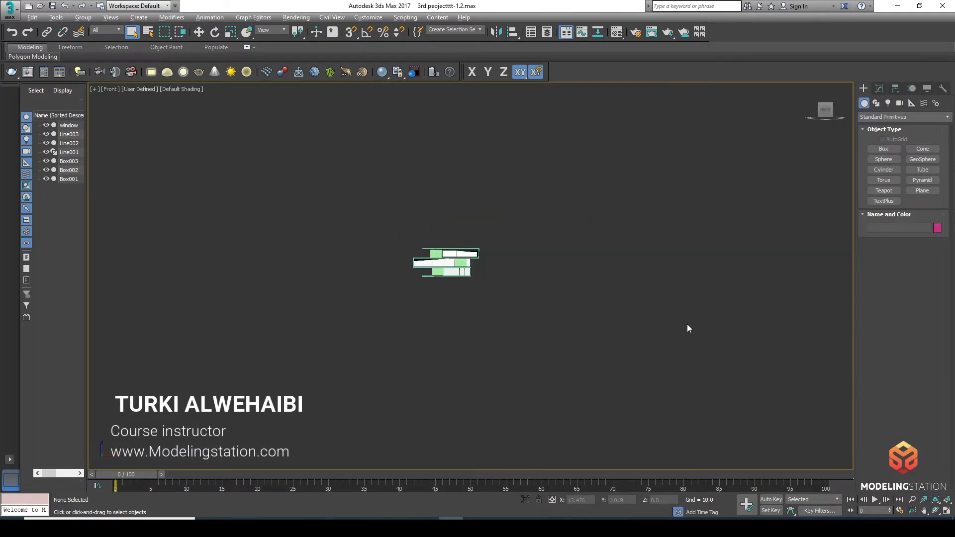
key(z)
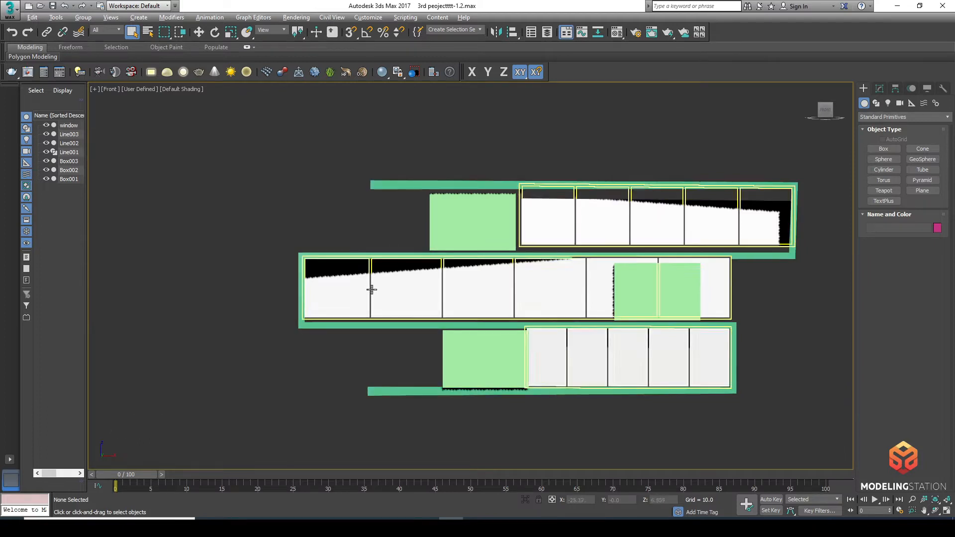
scroll(452, 348, up, 3)
scroll(500, 352, down, 1)
middle_drag(522, 349, 444, 338)
scroll(436, 334, up, 3)
scroll(359, 300, down, 2)
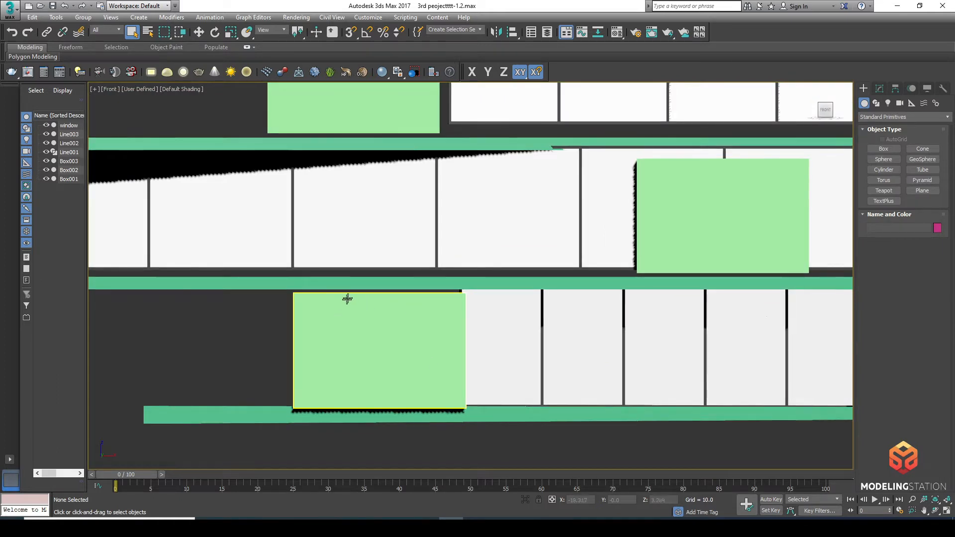
scroll(369, 282, down, 3)
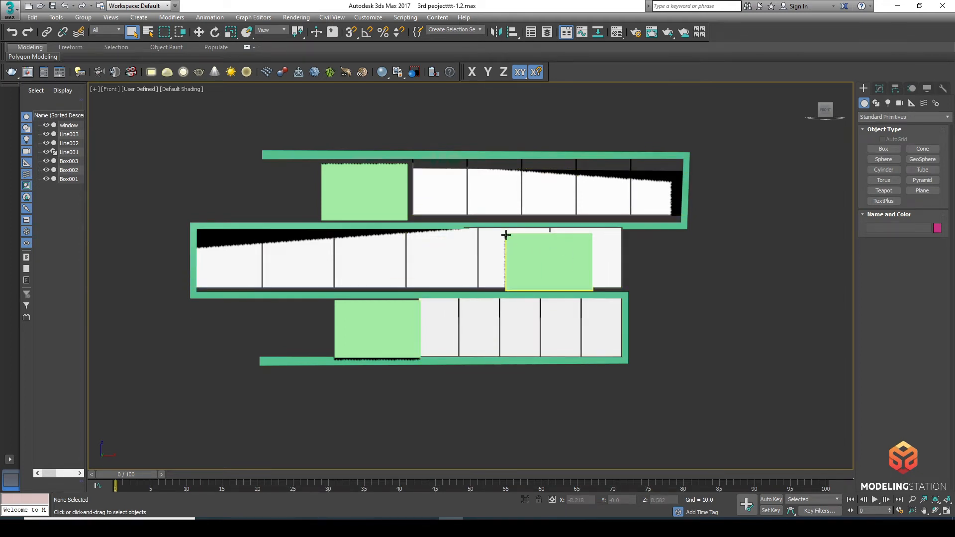
scroll(403, 204, up, 5)
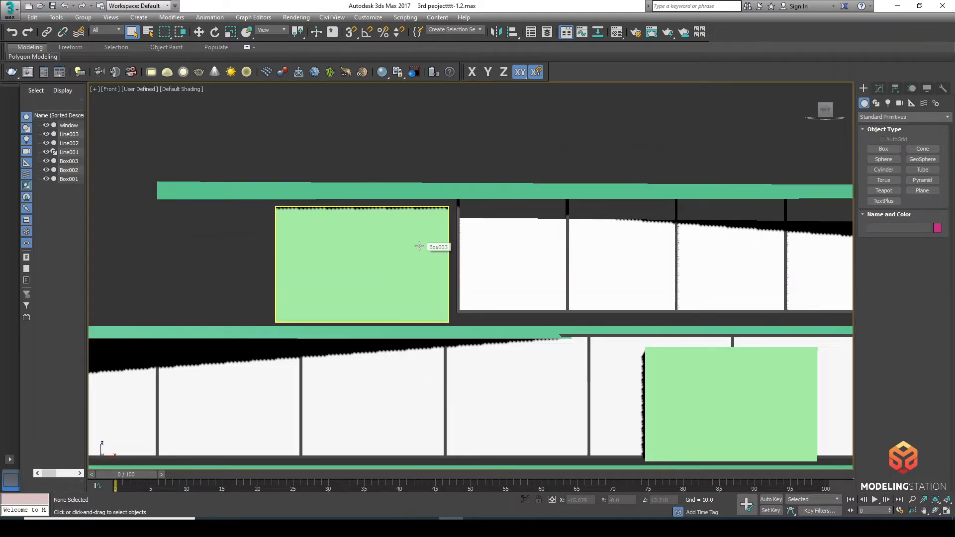
scroll(420, 247, down, 3)
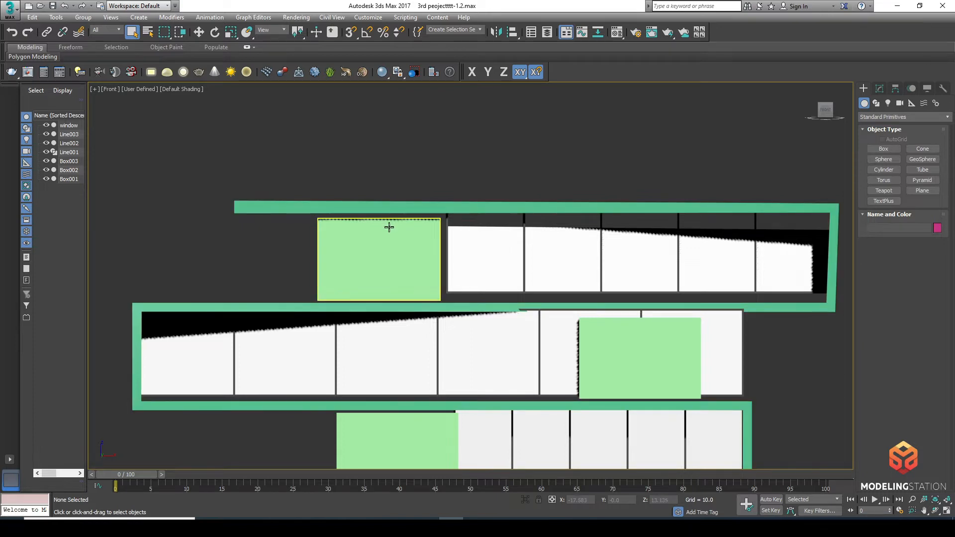
scroll(393, 246, down, 4)
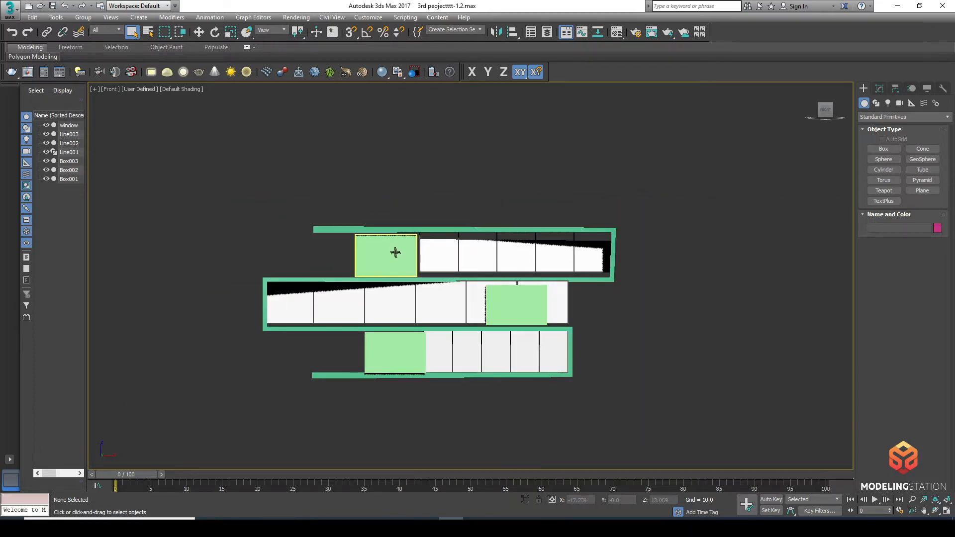
- Convert the lowest green box to an Editable Poly
click(386, 345)
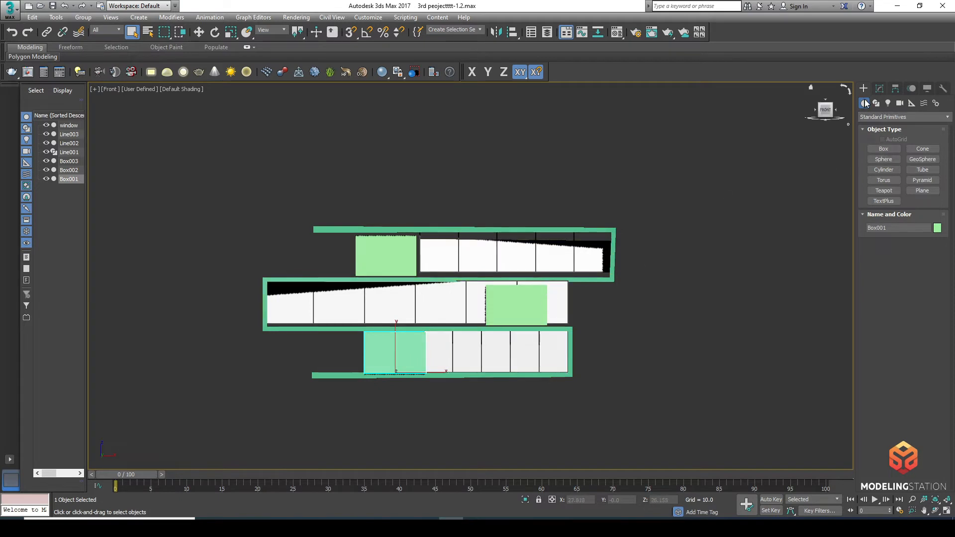
click(880, 89)
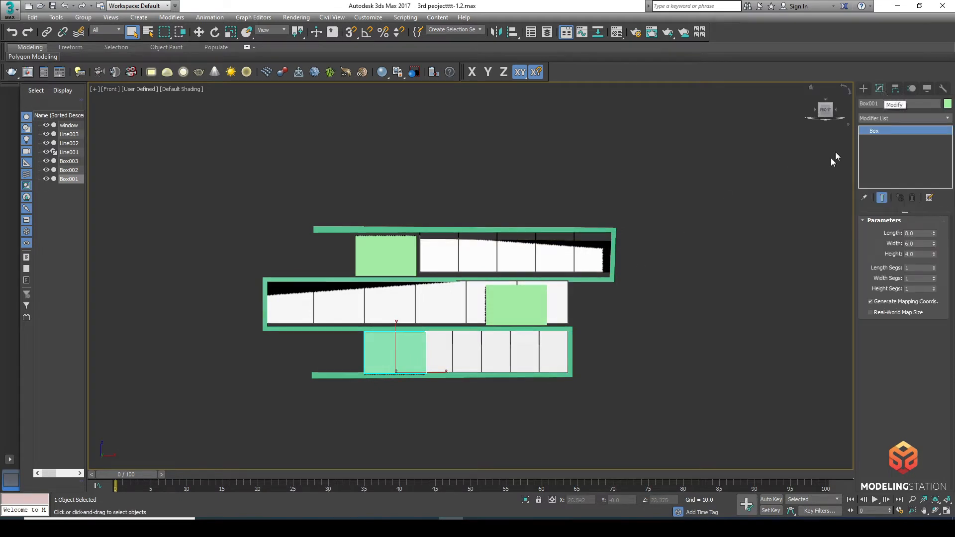
right_click(399, 347)
mouse_move(494, 450)
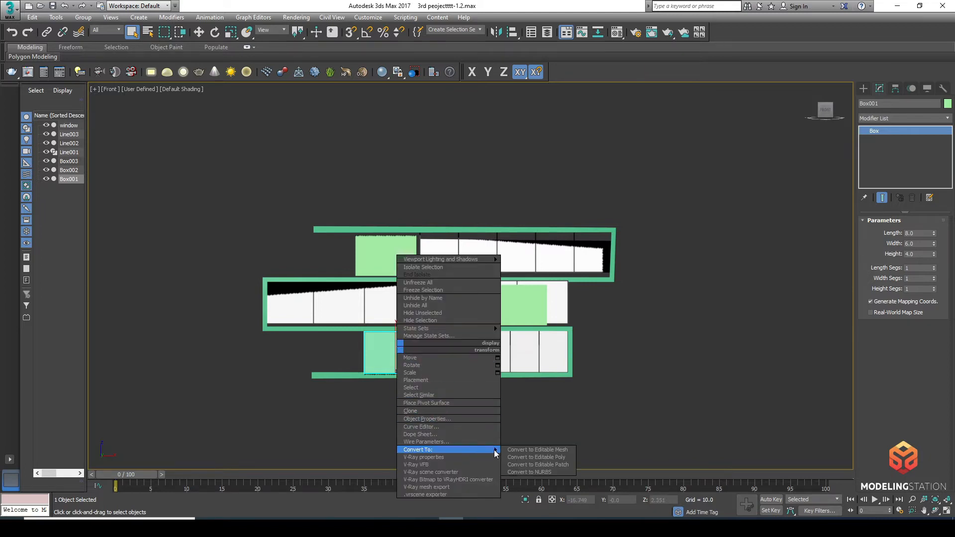
click(520, 457)
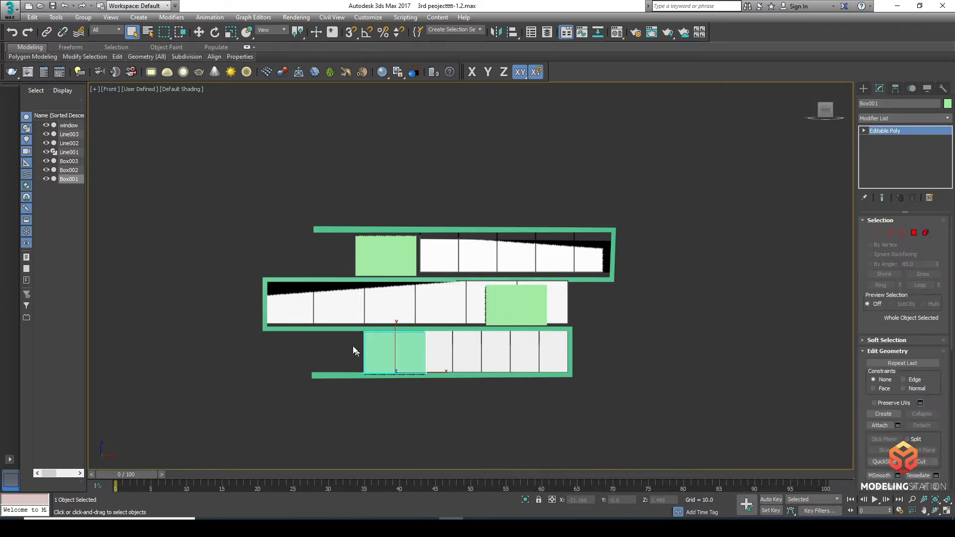
click(726, 279)
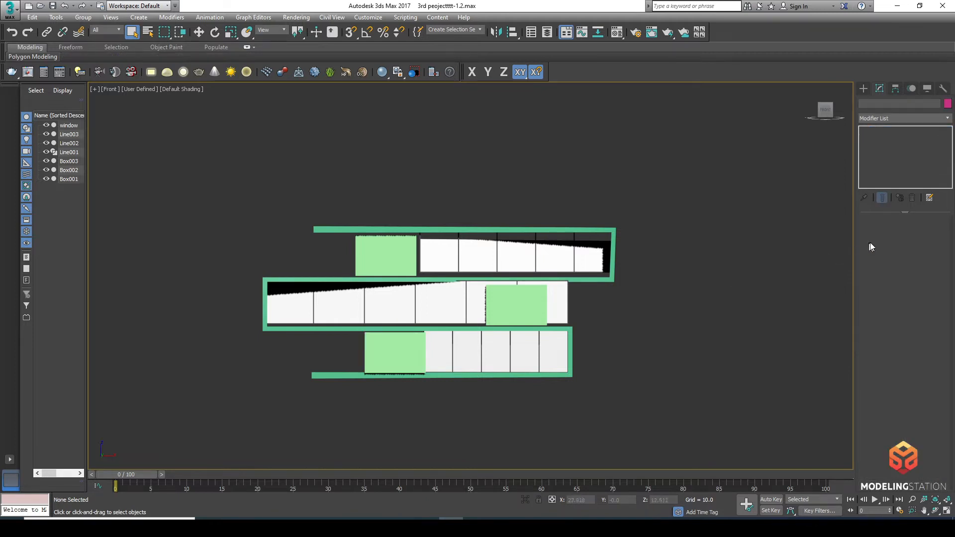
- With 3D snapping on, raise the lowest green box's top vertices vertically to the underside of the slab above
click(391, 351)
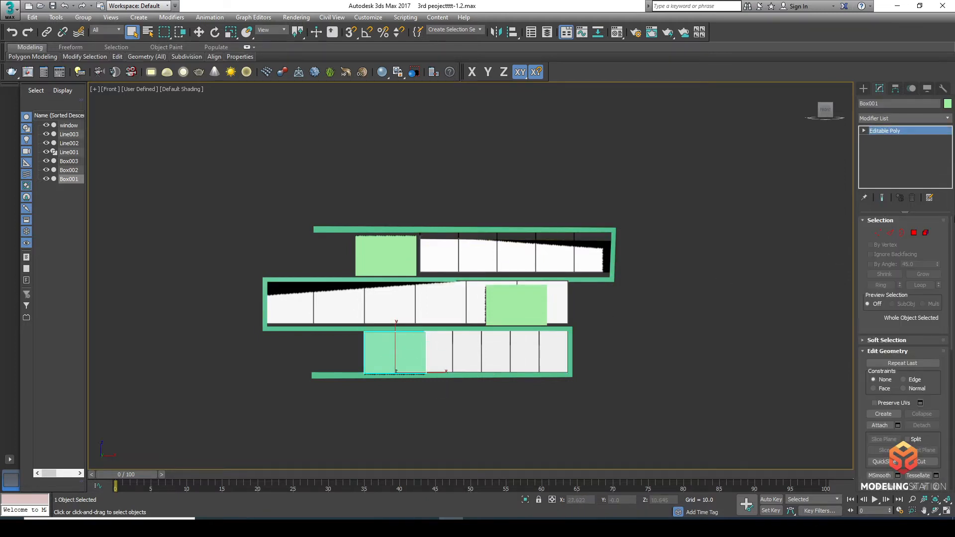
click(876, 233)
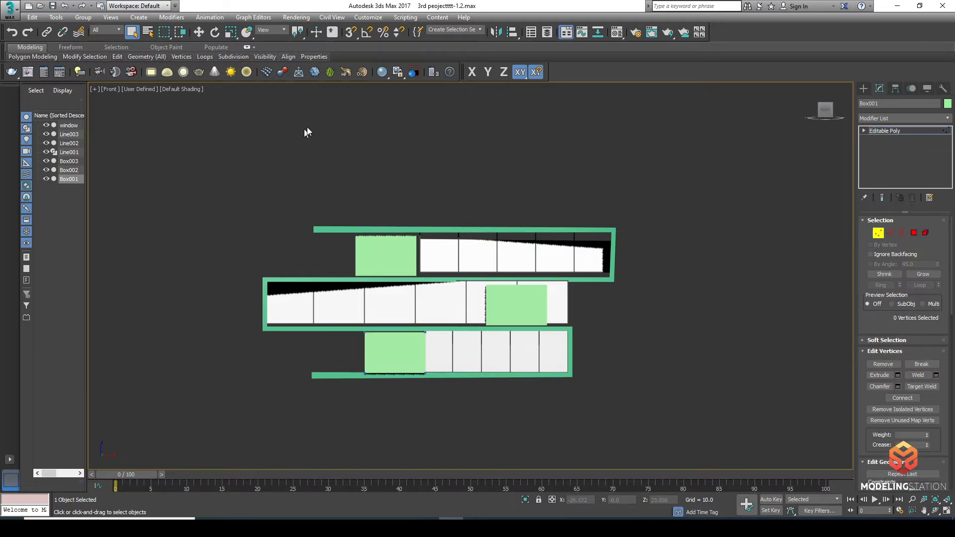
right_click(351, 32)
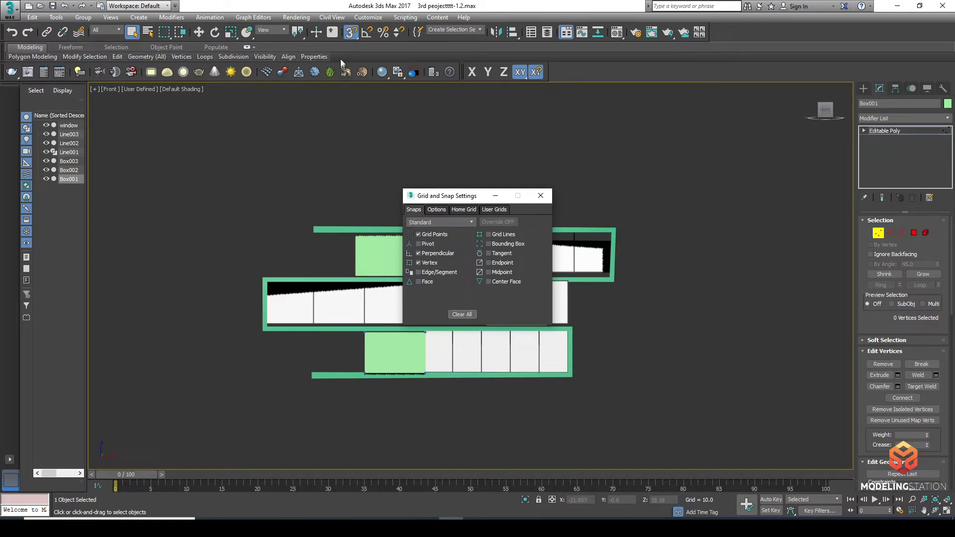
click(351, 33)
click(541, 196)
drag(331, 344, 438, 312)
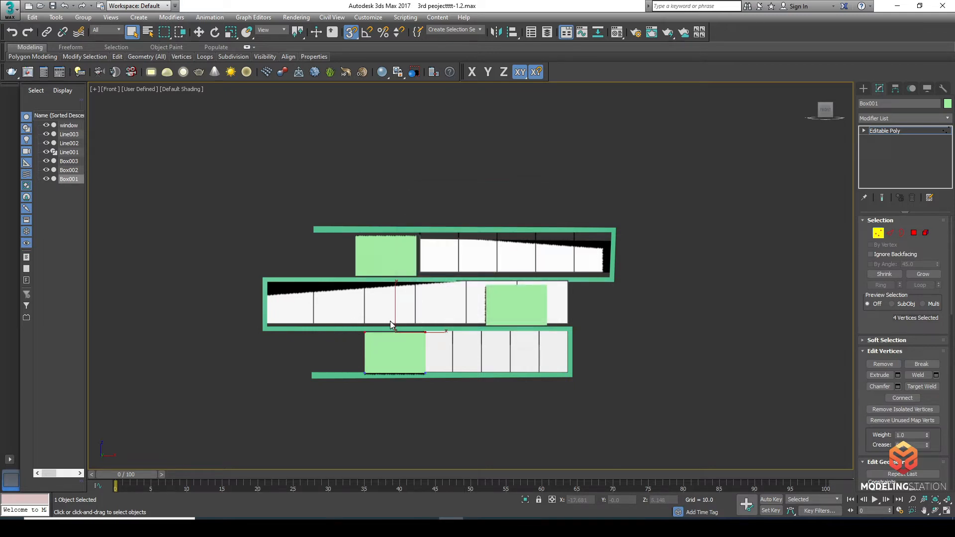
key(w)
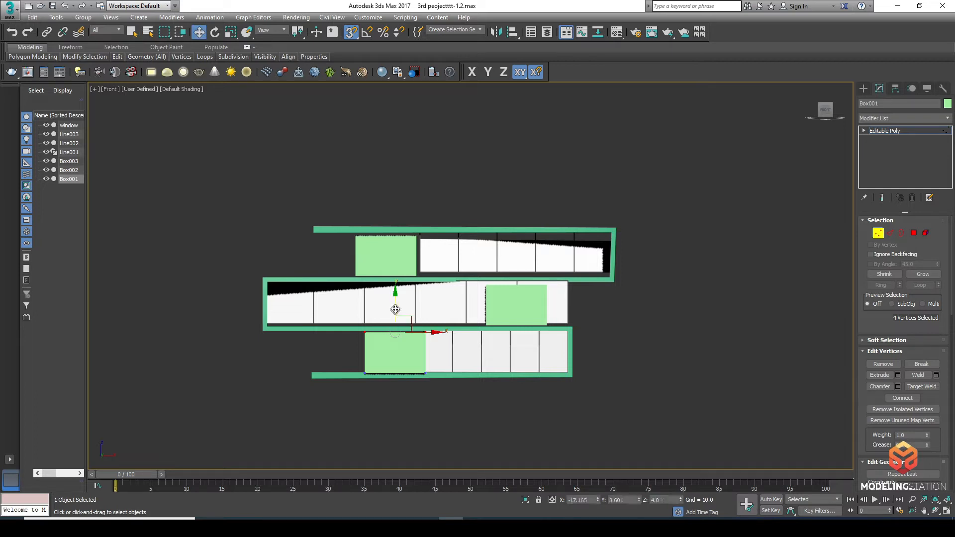
drag(396, 294, 270, 334)
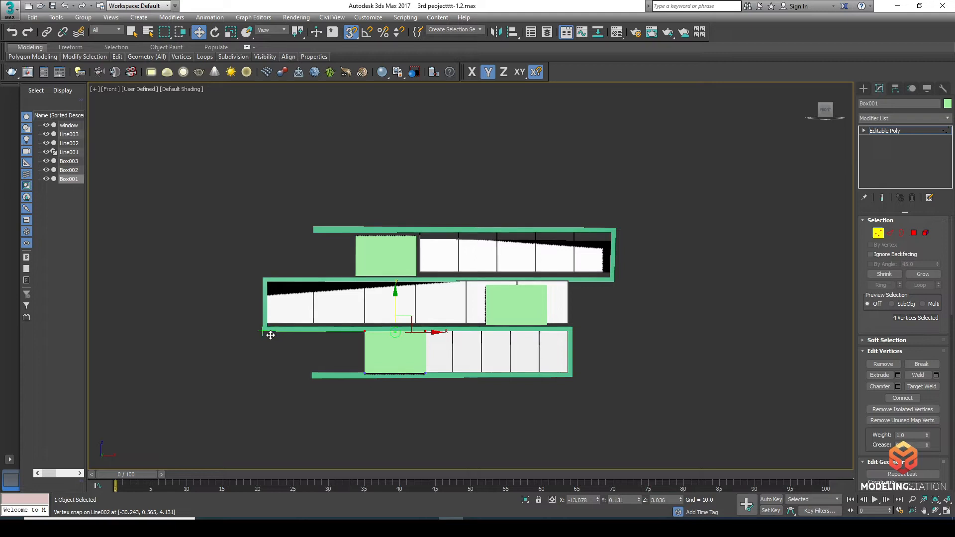
- Inspect the lowest box's top edge against the slab with edged faces on, undoing and redoing the vertex move to compare
scroll(277, 343, up, 2)
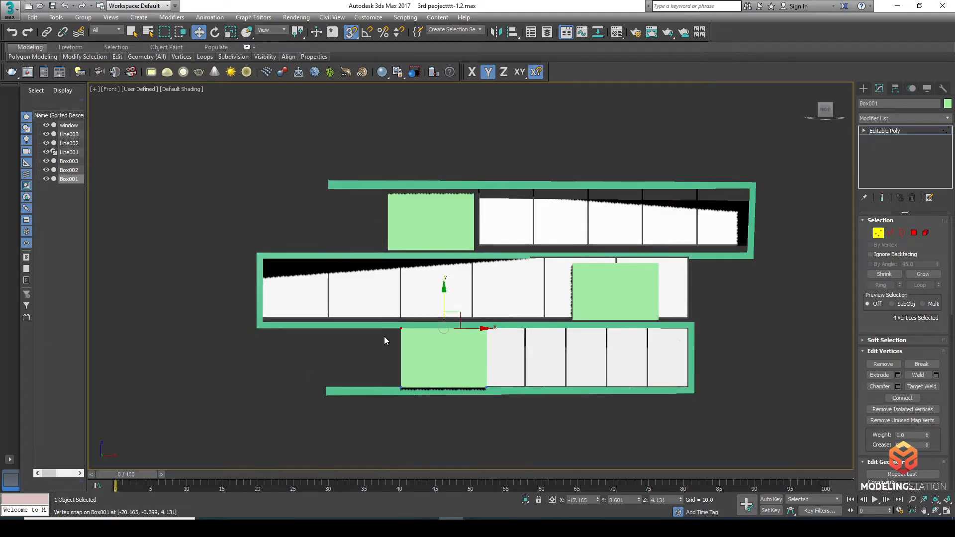
alt+middle_drag(379, 337, 429, 332)
scroll(429, 333, up, 5)
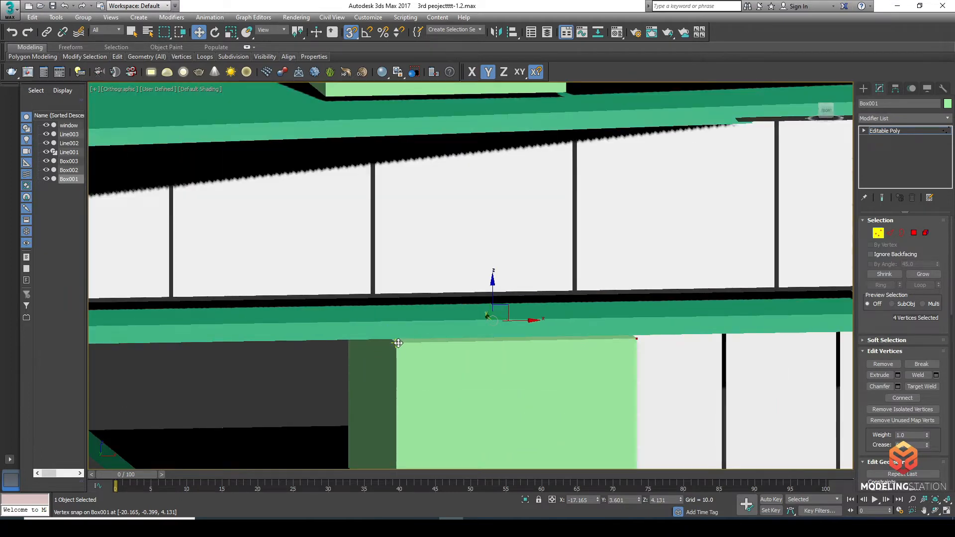
key(F4)
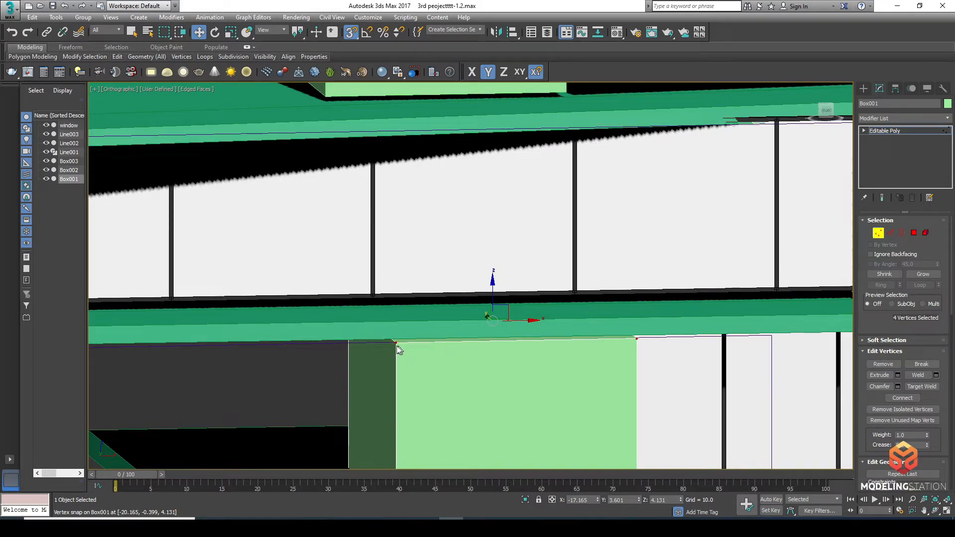
scroll(481, 345, down, 2)
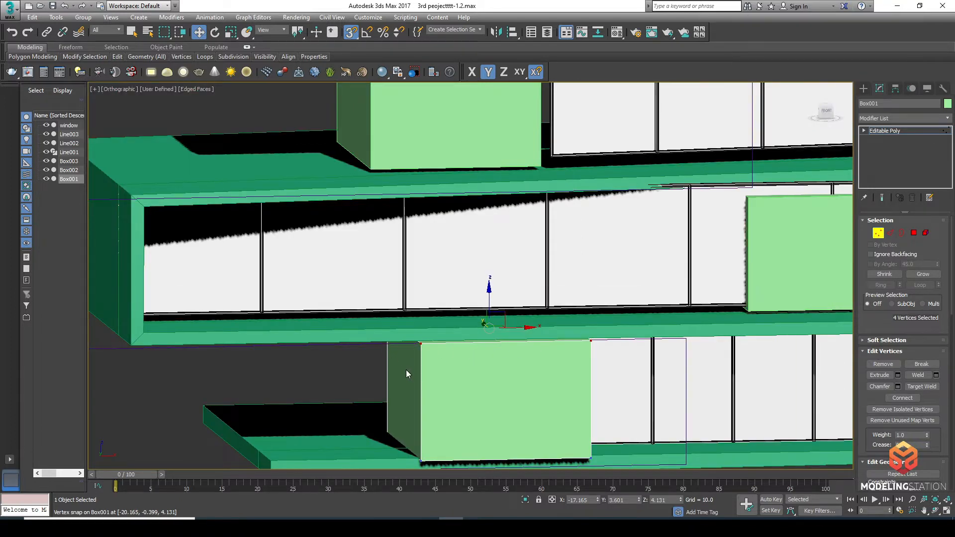
key(ctrl+z)
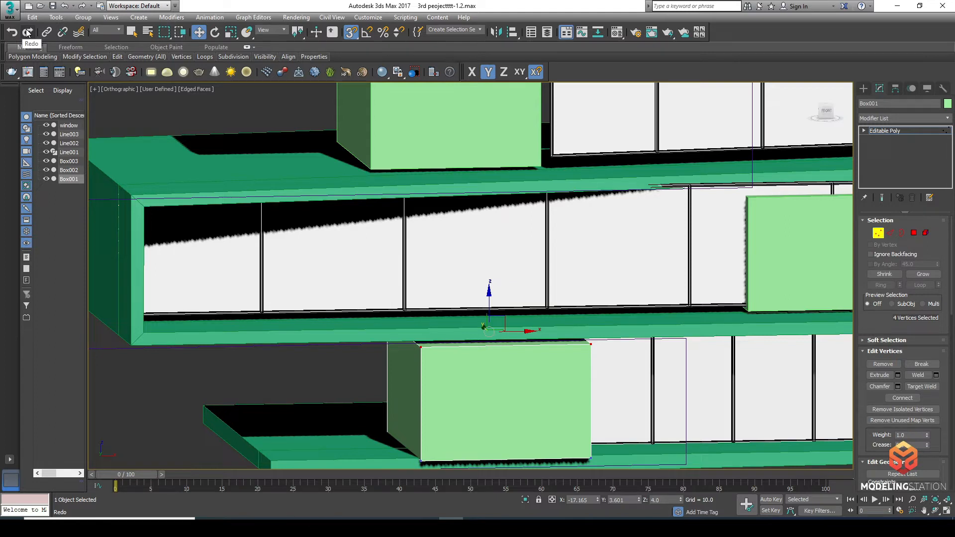
click(27, 33)
scroll(357, 330, down, 2)
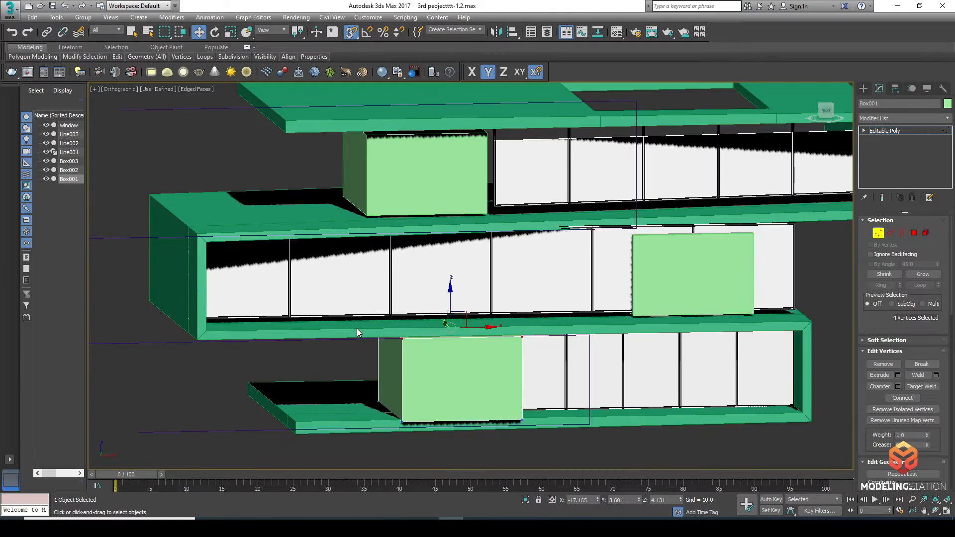
- Snap the lowest green box's bottom vertices vertically to the top surface of the bottom slab and leave vertex editing
key(f)
scroll(358, 338, up, 8)
scroll(391, 377, down, 2)
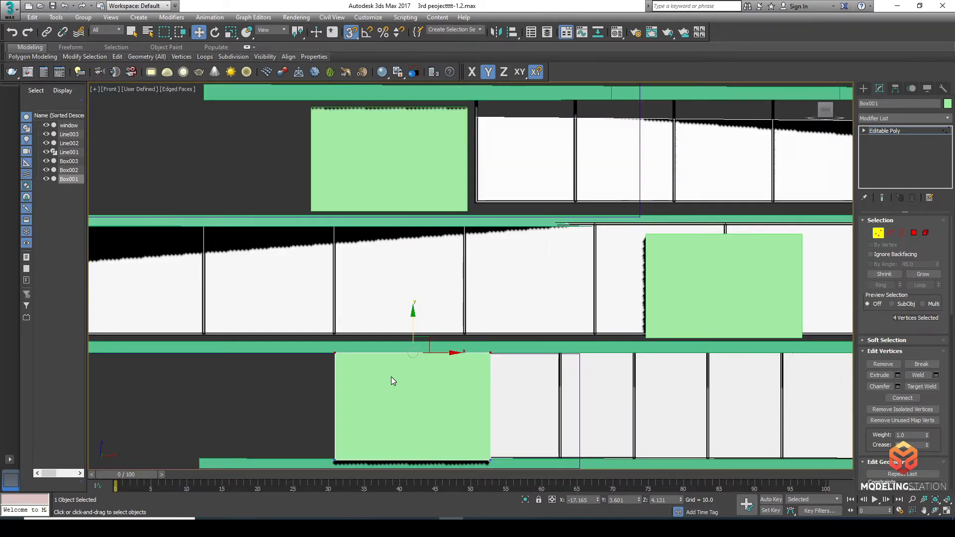
scroll(302, 308, up, 1)
drag(468, 351, 470, 353)
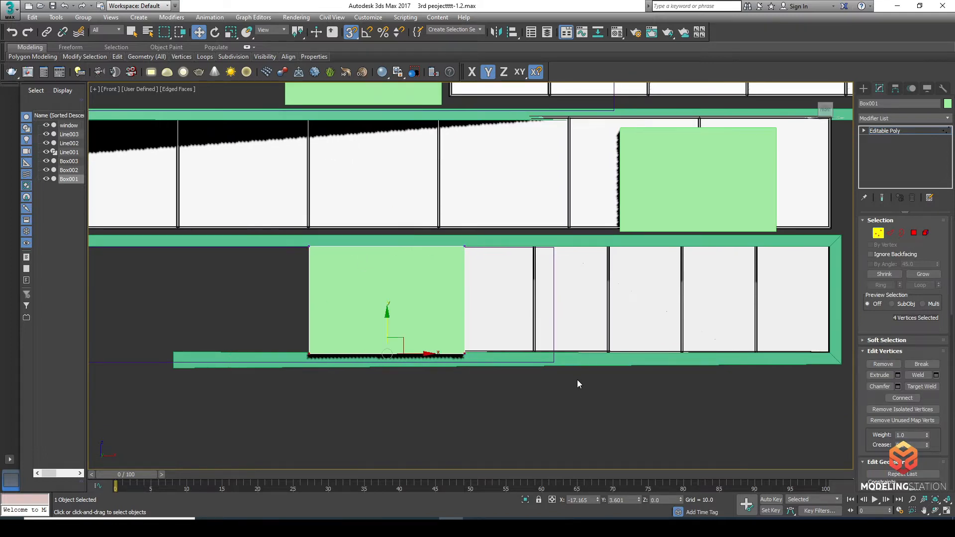
drag(387, 315, 174, 351)
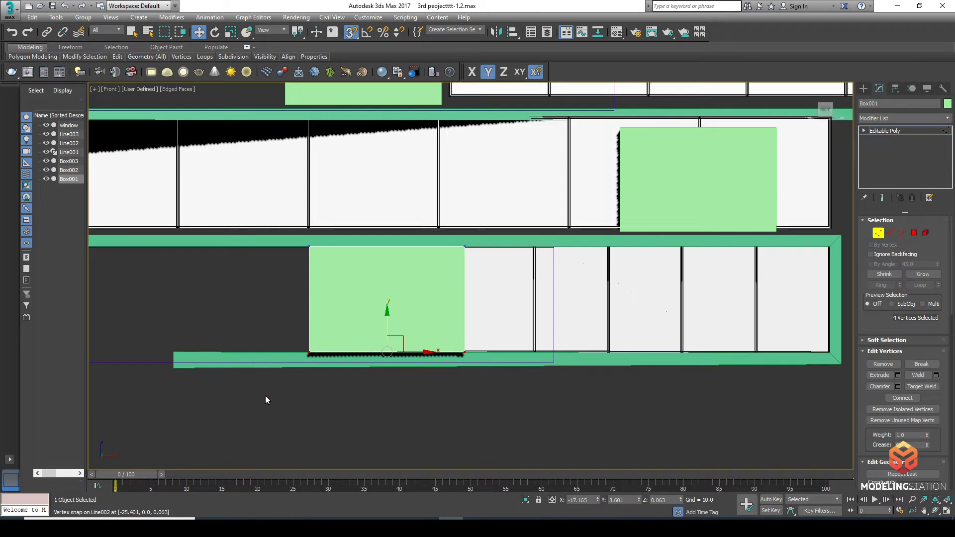
alt+middle_drag(271, 395, 312, 413)
scroll(368, 389, down, 4)
mouse_move(368, 390)
alt+middle_down()
mouse_move(380, 390)
mouse_move(351, 396)
alt+middle_up()
click(624, 304)
click(880, 132)
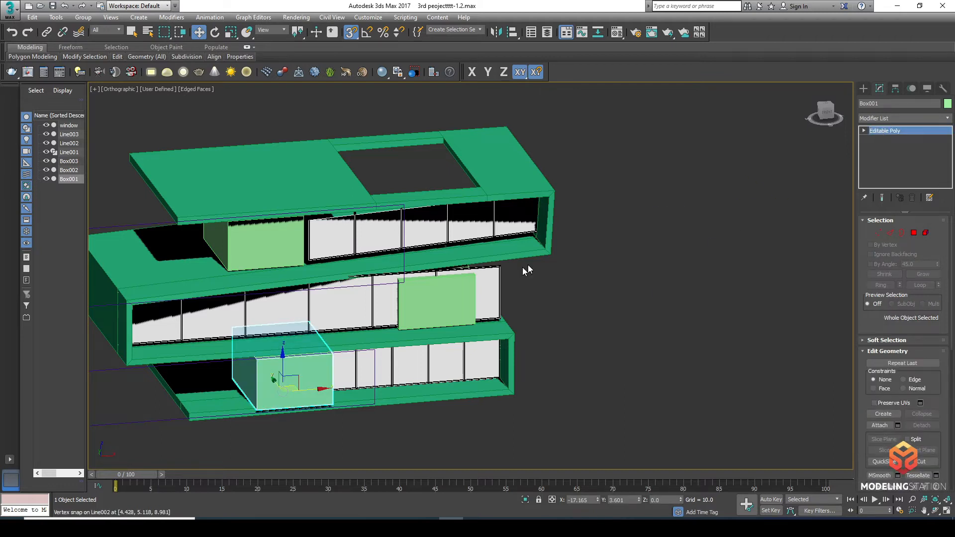
- Convert the uppermost green box to an Editable Poly
click(275, 258)
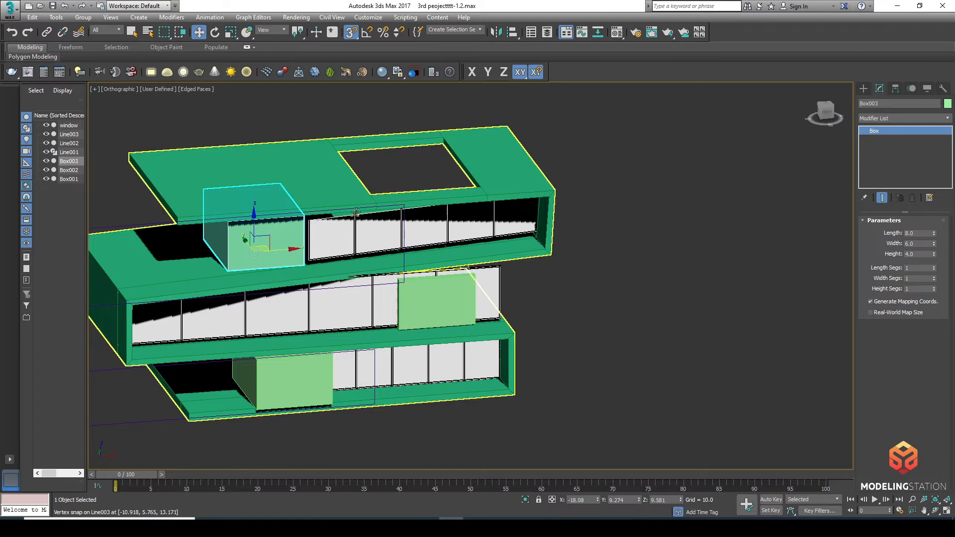
right_click(279, 236)
mouse_move(357, 338)
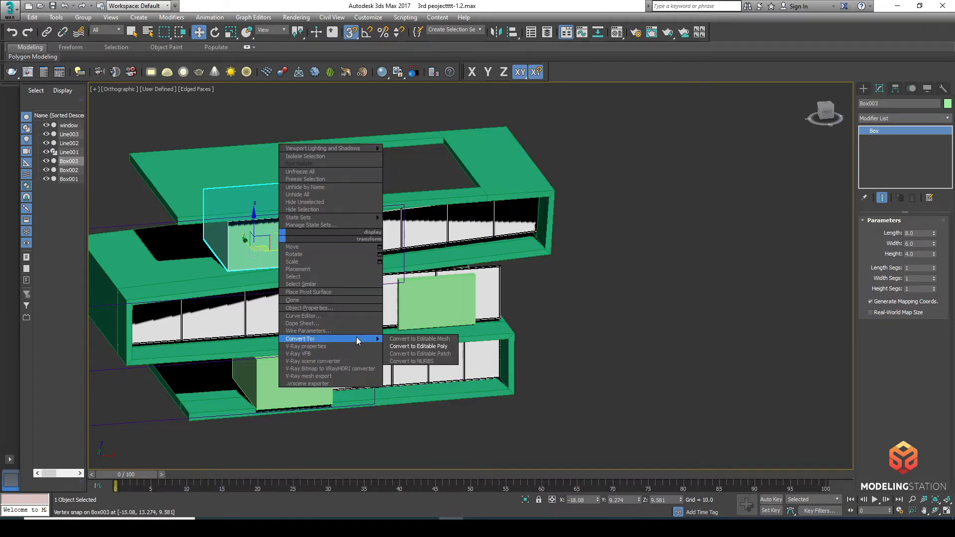
click(408, 338)
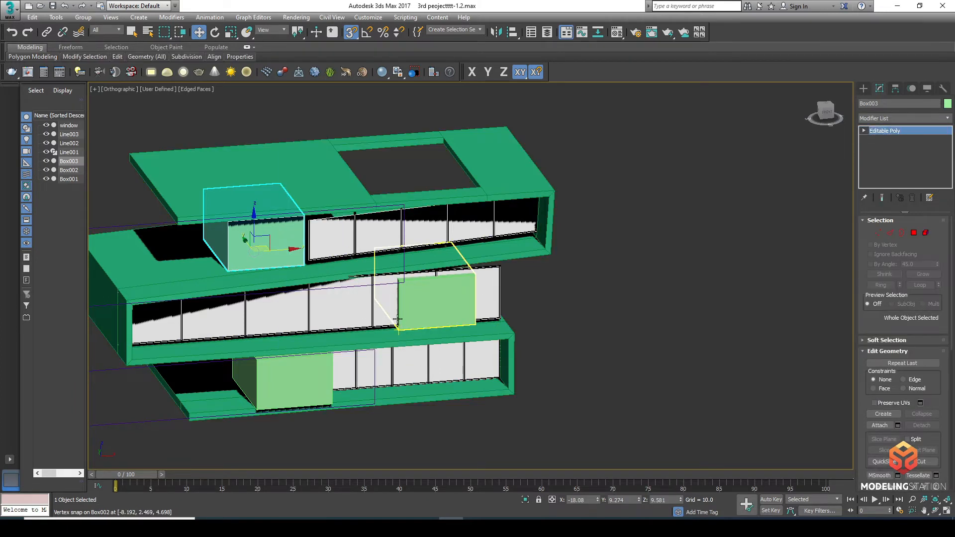
- Raise the uppermost green box's top vertices vertically to snap to the underside of the roof slab
key(f)
key(z)
scroll(357, 296, down, 4)
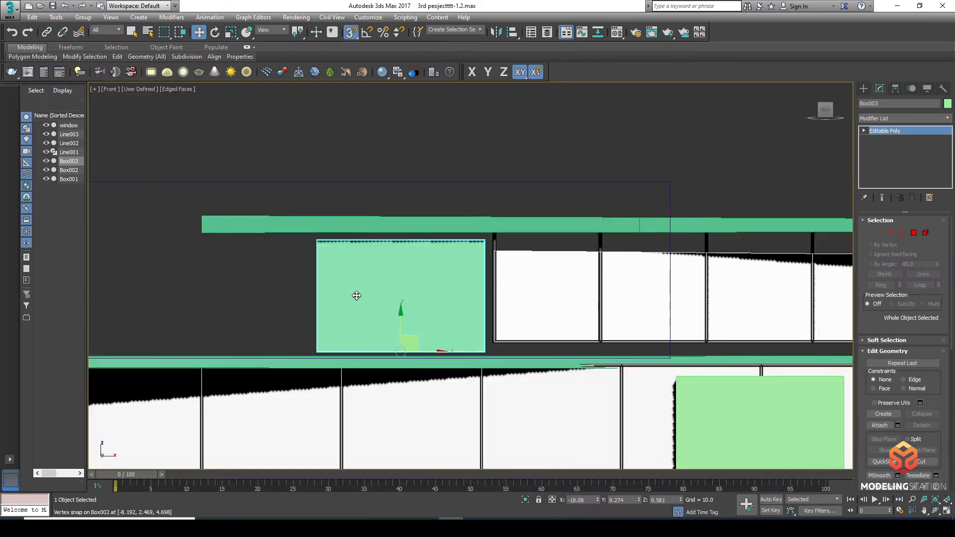
drag(274, 276, 274, 275)
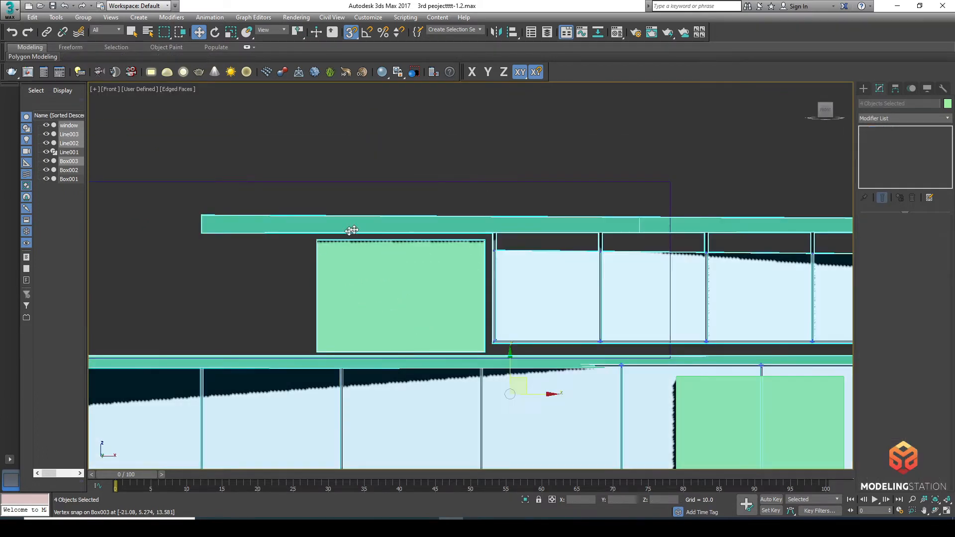
click(338, 282)
click(303, 276)
click(356, 273)
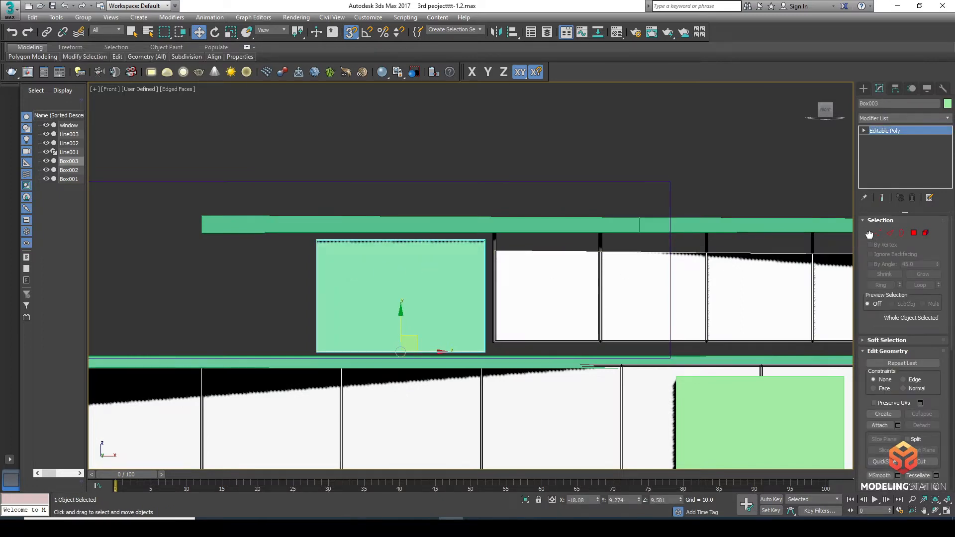
click(877, 233)
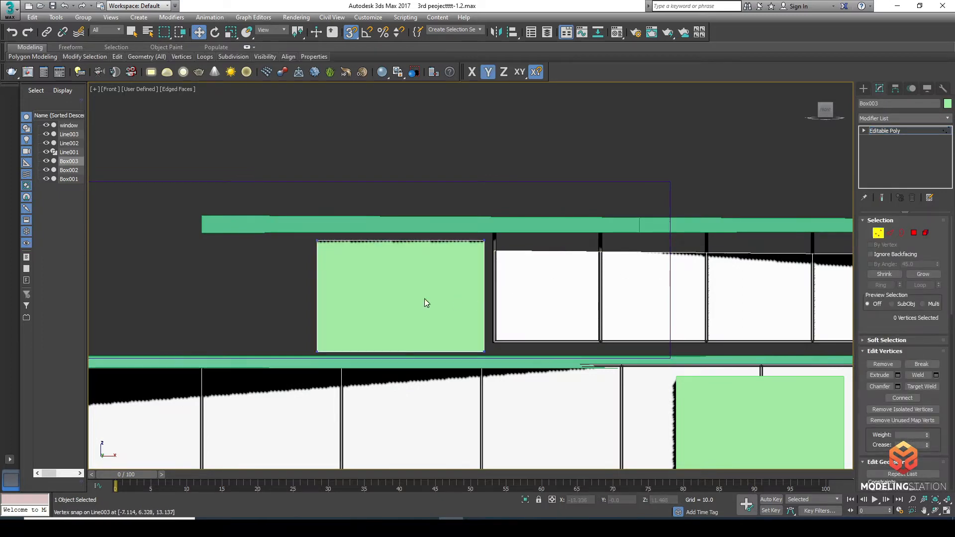
drag(271, 273, 435, 234)
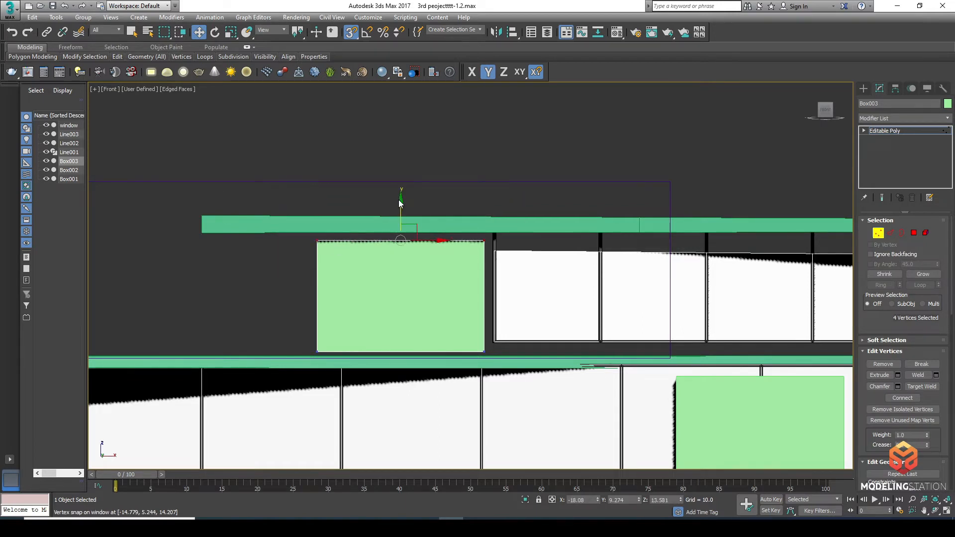
drag(401, 199, 201, 233)
mouse_move(231, 300)
alt+middle_down()
mouse_move(247, 309)
mouse_move(215, 304)
mouse_move(270, 313)
mouse_move(219, 300)
mouse_move(236, 305)
alt+middle_up()
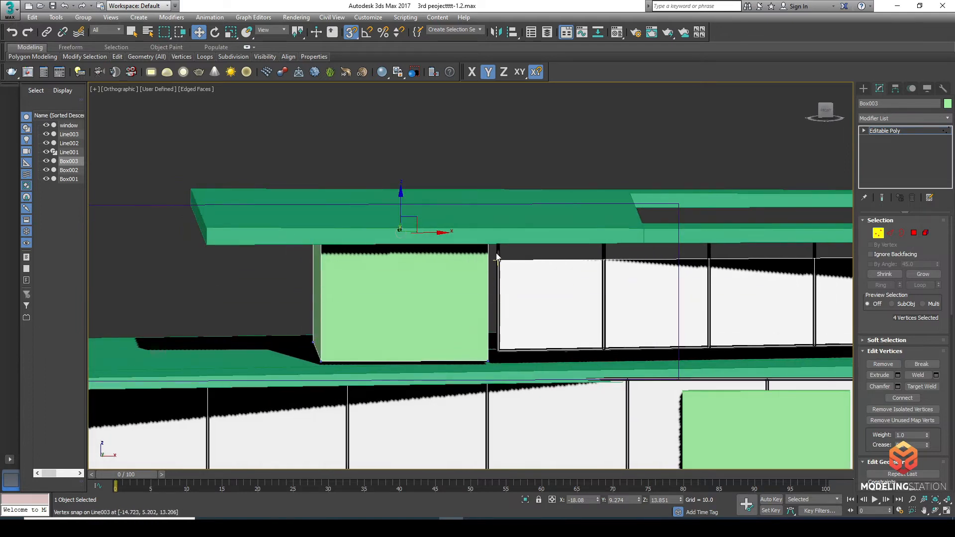
alt+middle_drag(490, 278, 495, 252)
key(f)
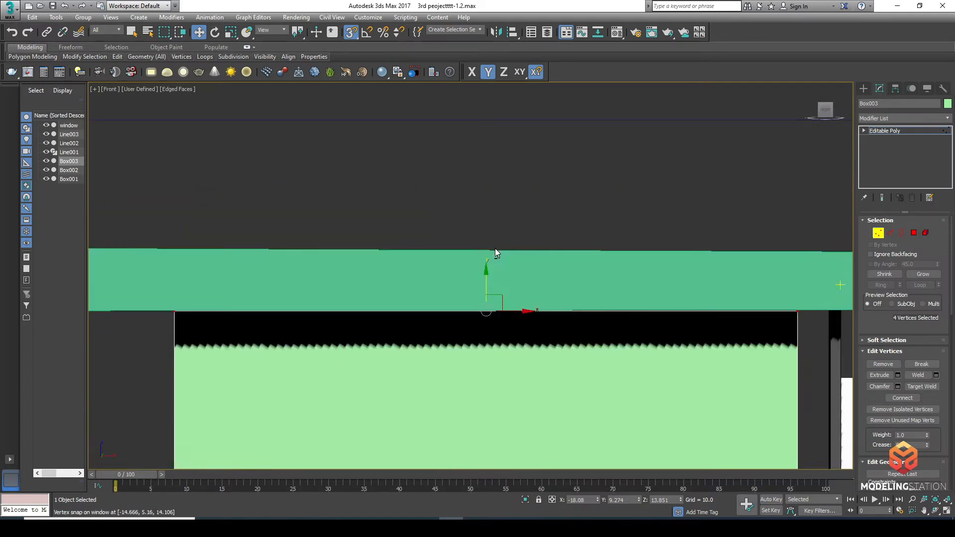
- Move the uppermost box's right-side vertices horizontally to snap to the left edge of the adjoining window frame
scroll(494, 248, down, 4)
drag(603, 149, 498, 405)
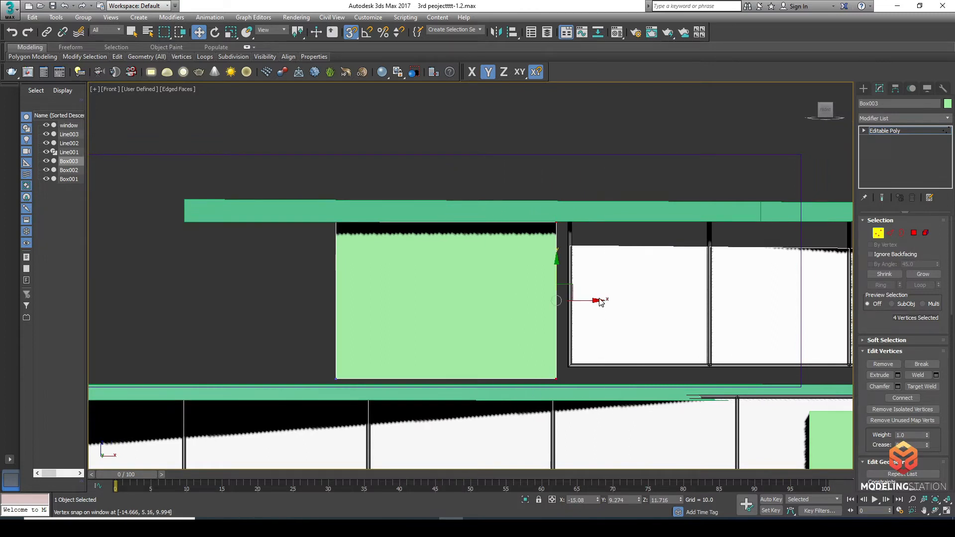
drag(597, 300, 568, 377)
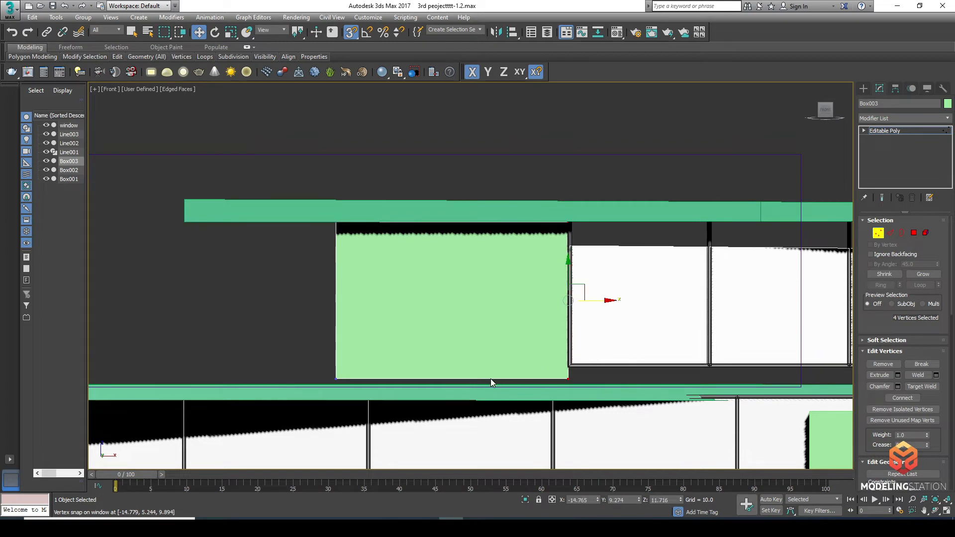
- Snap the uppermost box's bottom vertices vertically to the top surface of the slab below and leave vertex editing
drag(667, 395, 665, 391)
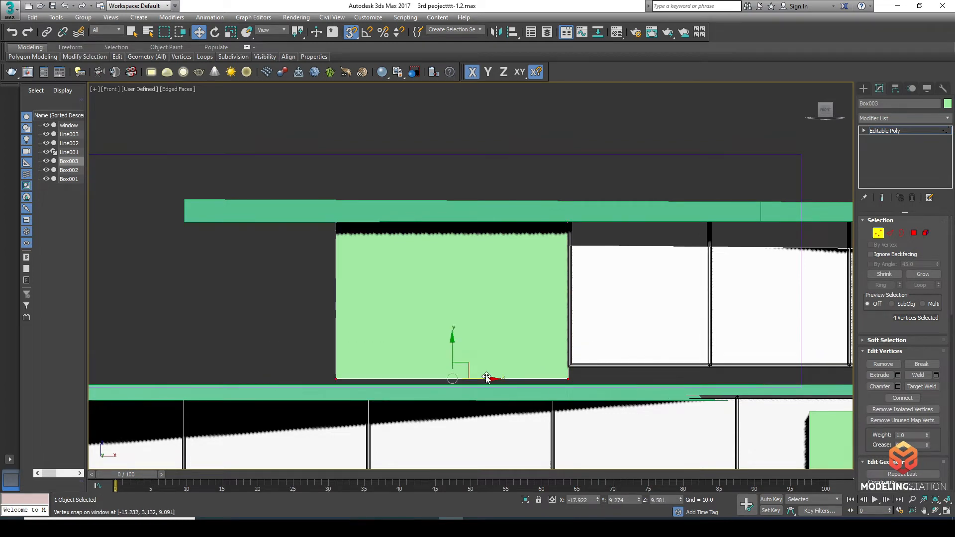
drag(452, 340, 86, 391)
scroll(295, 395, down, 2)
scroll(143, 377, down, 3)
alt+middle_drag(182, 370, 250, 399)
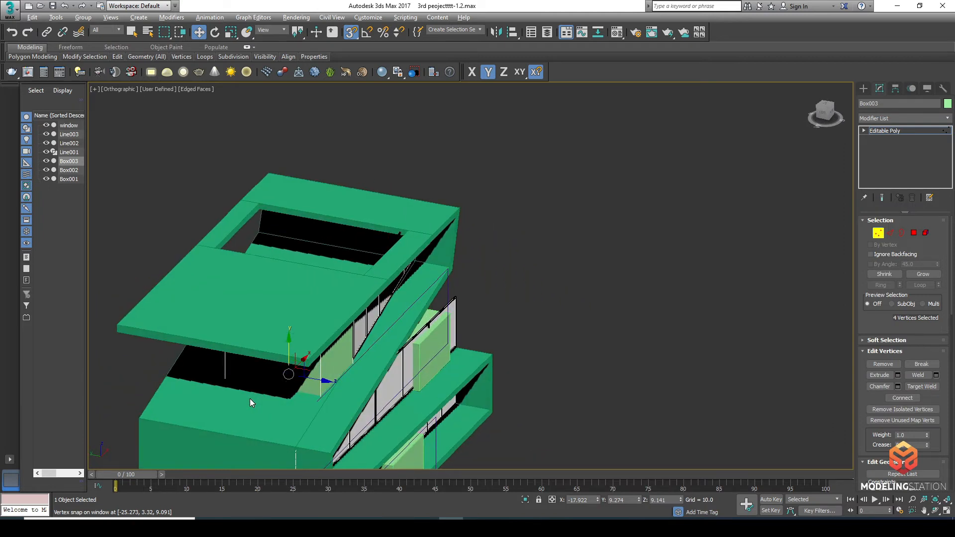
scroll(249, 398, down, 2)
click(498, 368)
alt+middle_drag(403, 366, 383, 373)
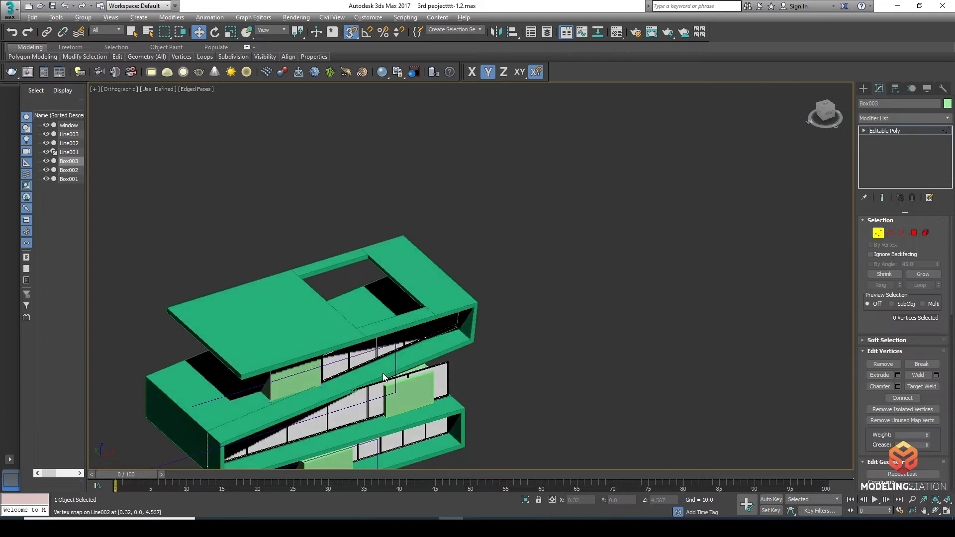
click(894, 133)
- With snapping off, delete the rightmost glass polygon of the middle floor's window, behind the green box
scroll(393, 388, up, 3)
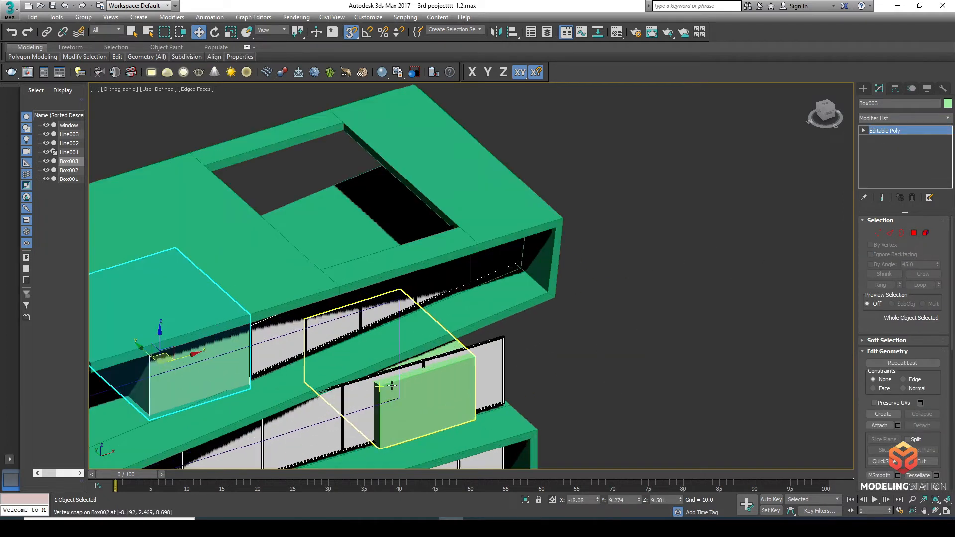
scroll(393, 387, up, 5)
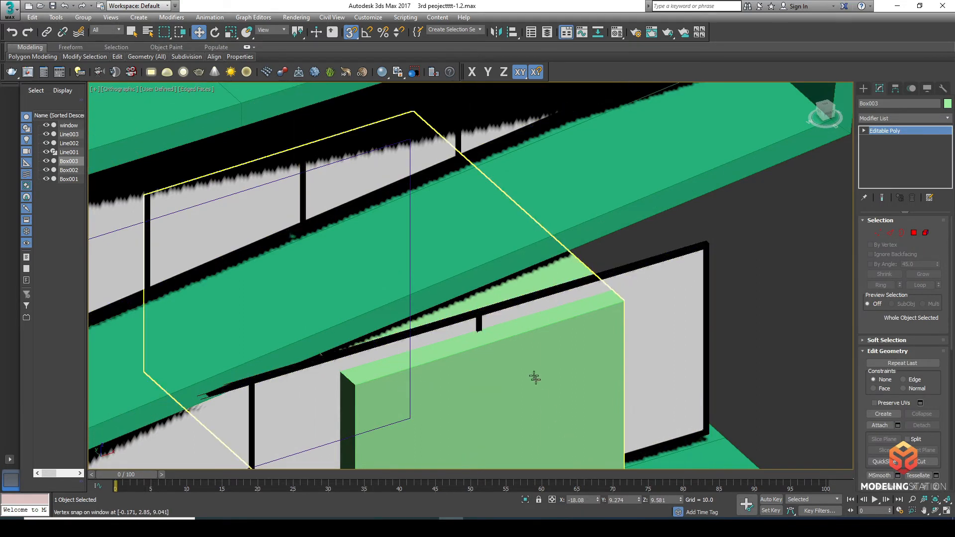
scroll(642, 358, down, 6)
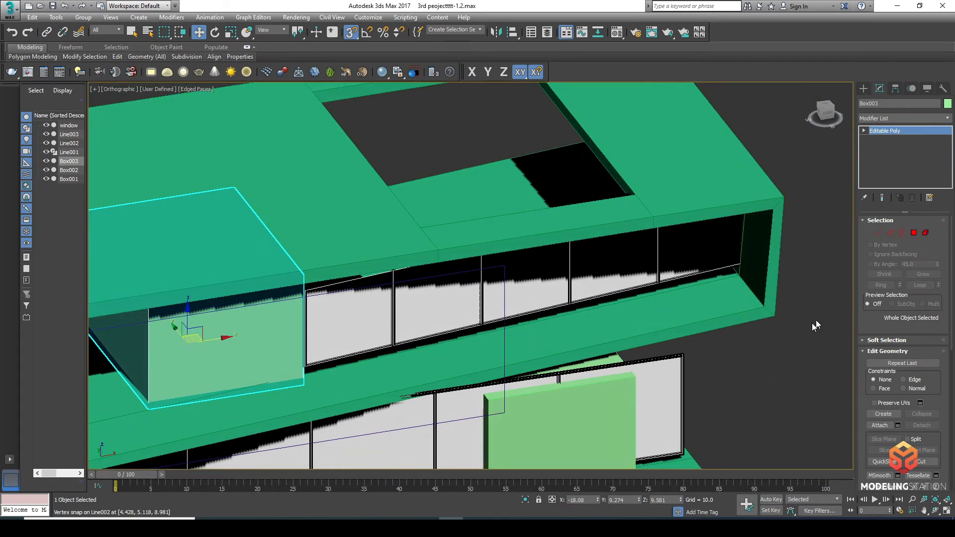
click(351, 32)
click(657, 405)
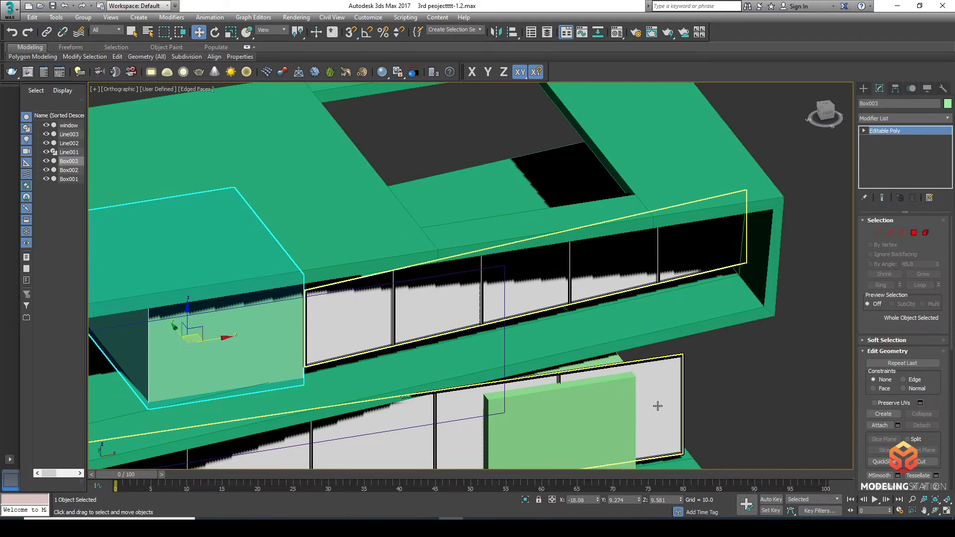
key(1)
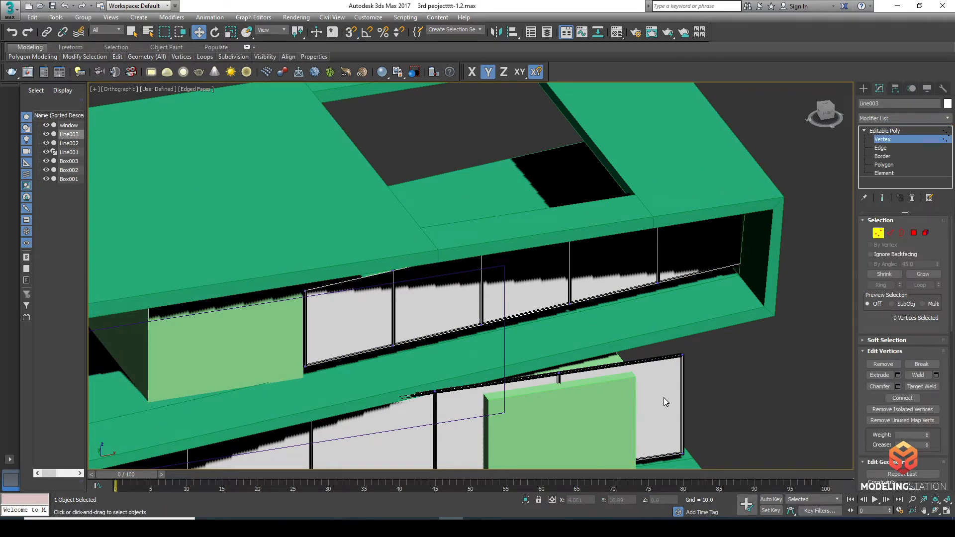
click(914, 233)
click(665, 401)
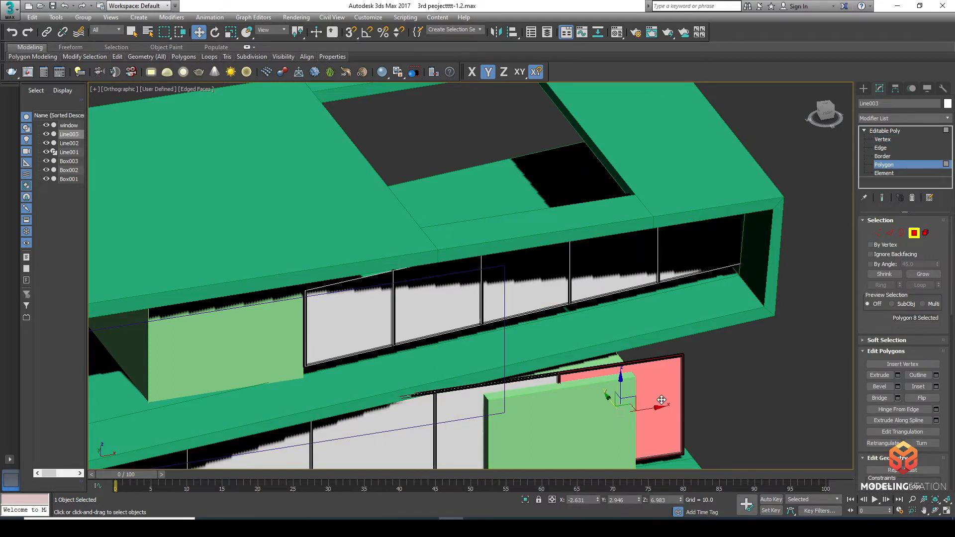
key(Delete)
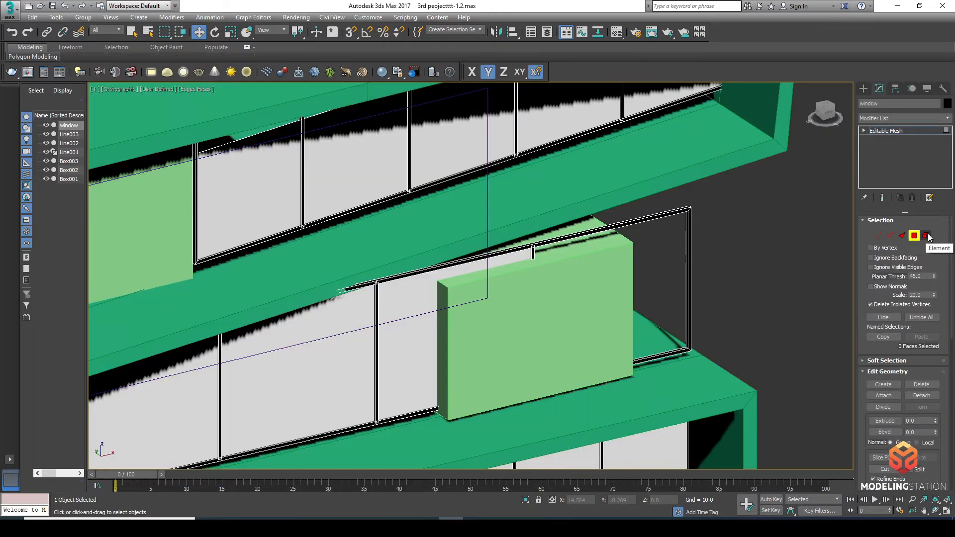
click(926, 236)
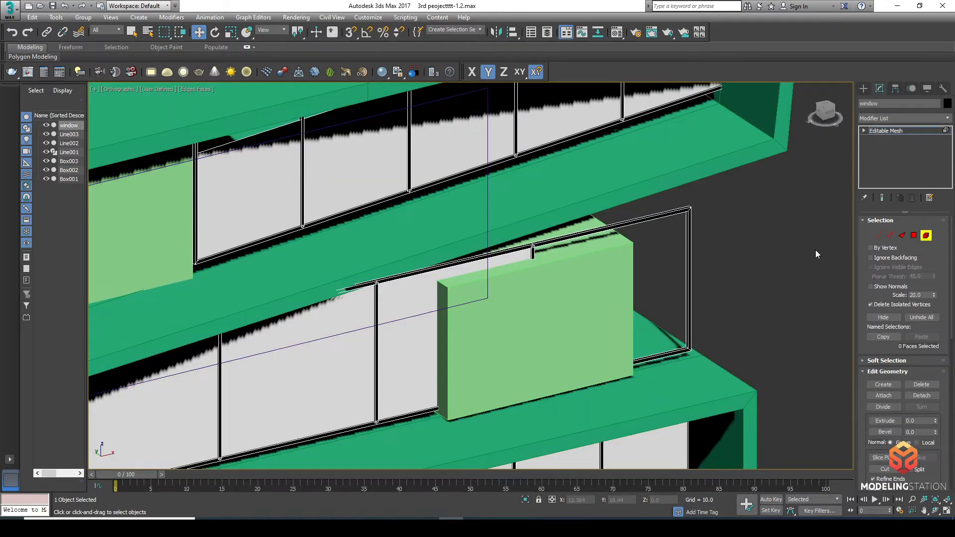
drag(705, 265, 667, 287)
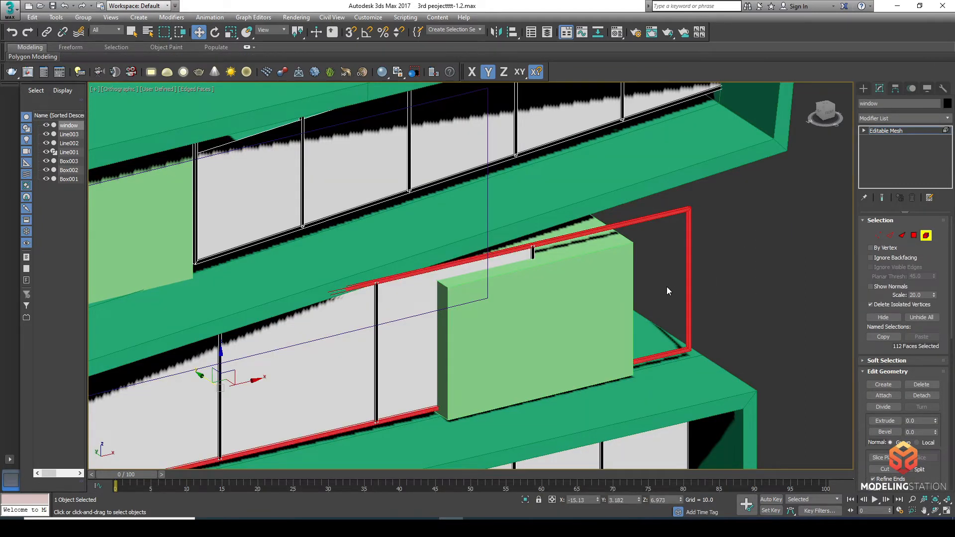
click(667, 286)
drag(676, 289, 675, 290)
drag(626, 226, 624, 223)
click(619, 204)
drag(739, 243, 640, 276)
- Delete the faces of the middle floor window frame's outermost vertical bar, beyond the green box
click(901, 236)
drag(670, 301, 669, 300)
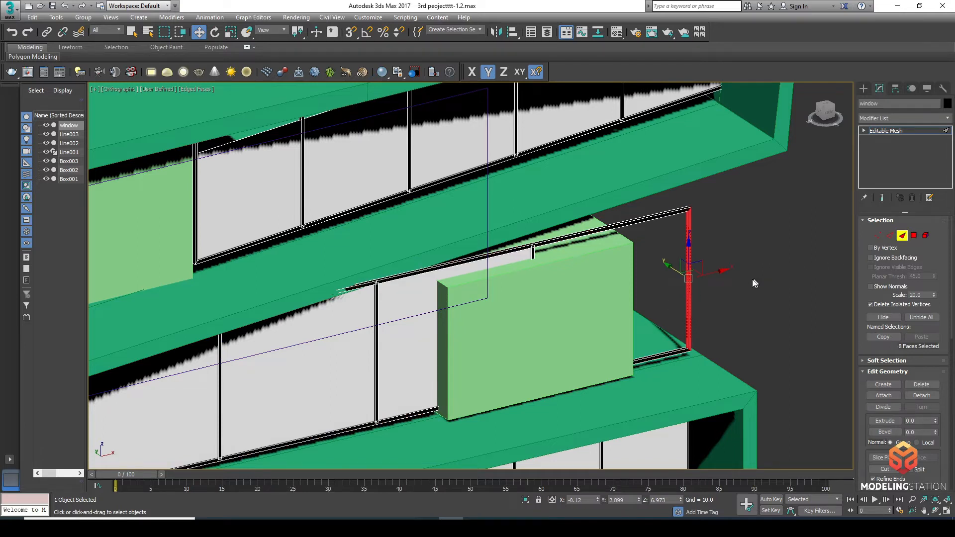
key(Delete)
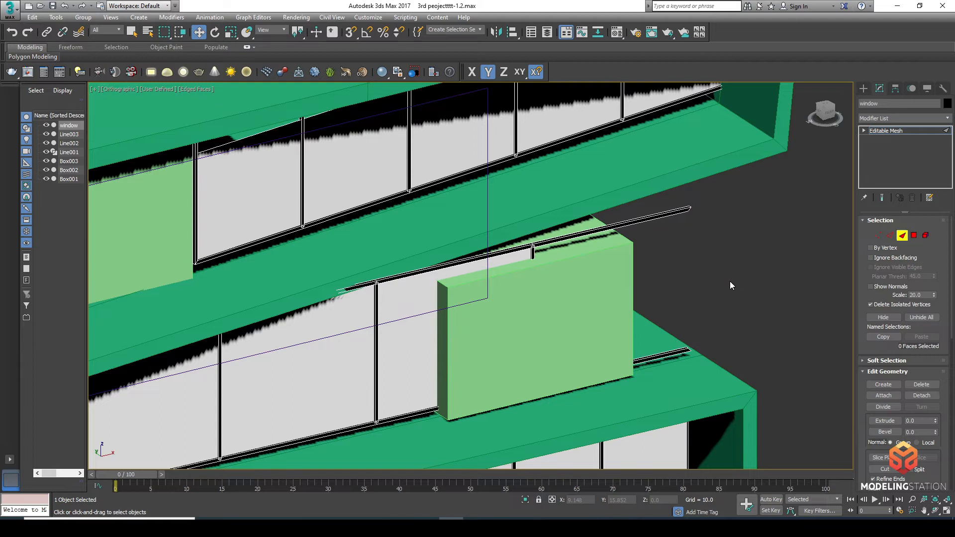
- Delete the faces of the top and bottom rails in the middle window frame's last bay
drag(695, 206, 665, 228)
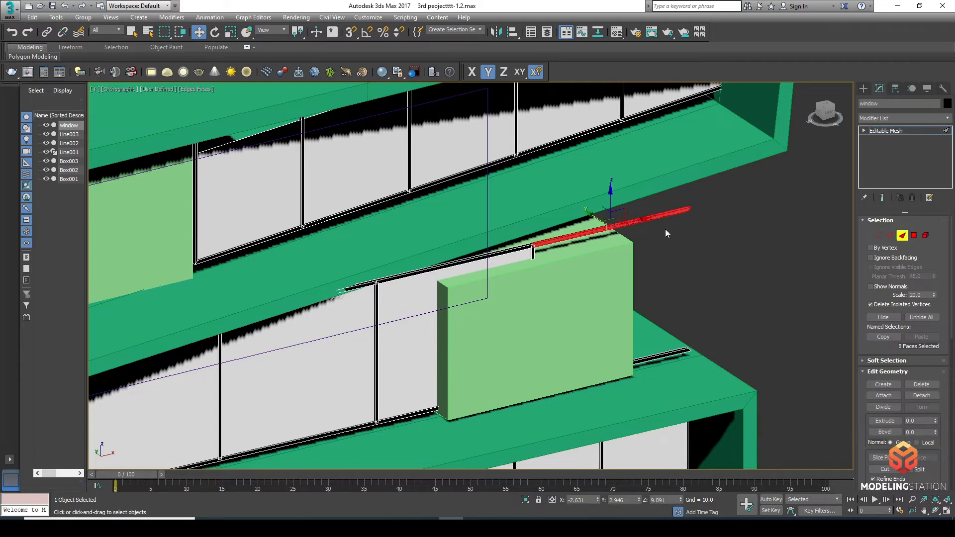
key(Delete)
drag(697, 276, 635, 382)
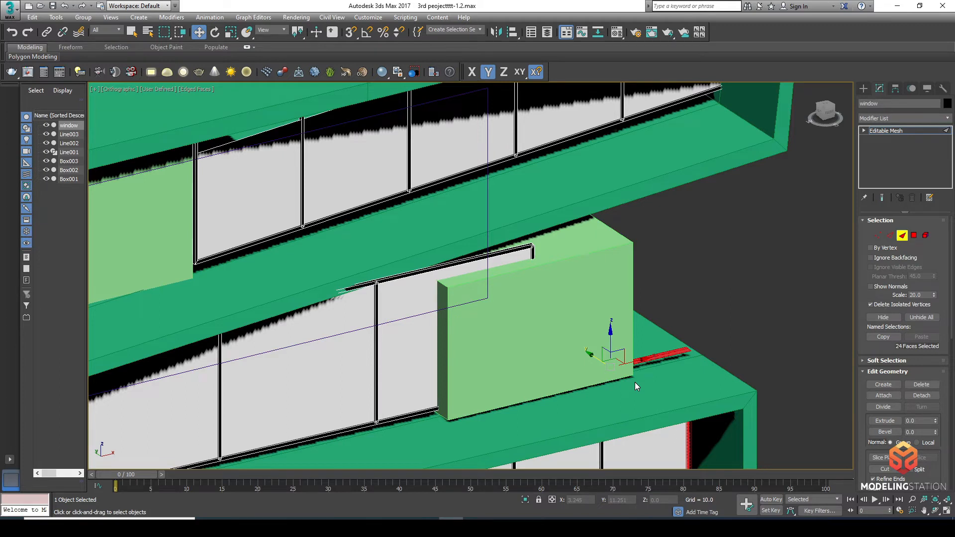
click(742, 348)
alt+middle_drag(725, 347, 719, 323)
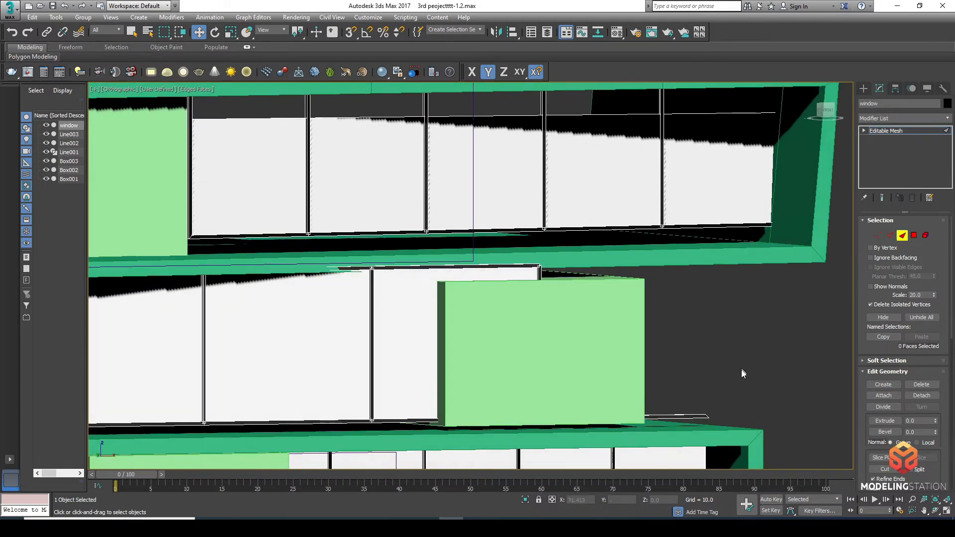
drag(690, 424, 690, 423)
key(Delete)
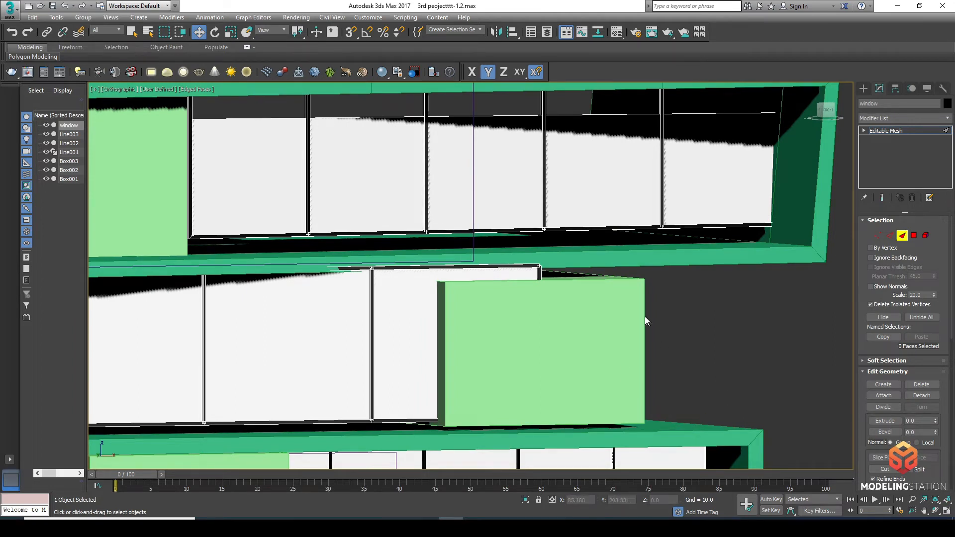
- With 3D snapping on, move the middle window frame's end vertices horizontally to the green box's left edge, then deselect them
scroll(598, 277, up, 5)
scroll(592, 293, down, 5)
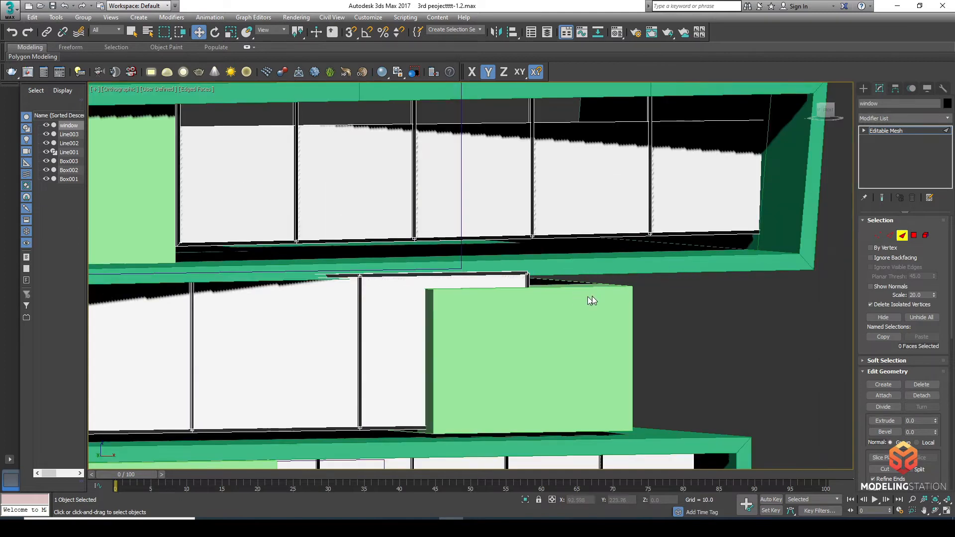
click(878, 235)
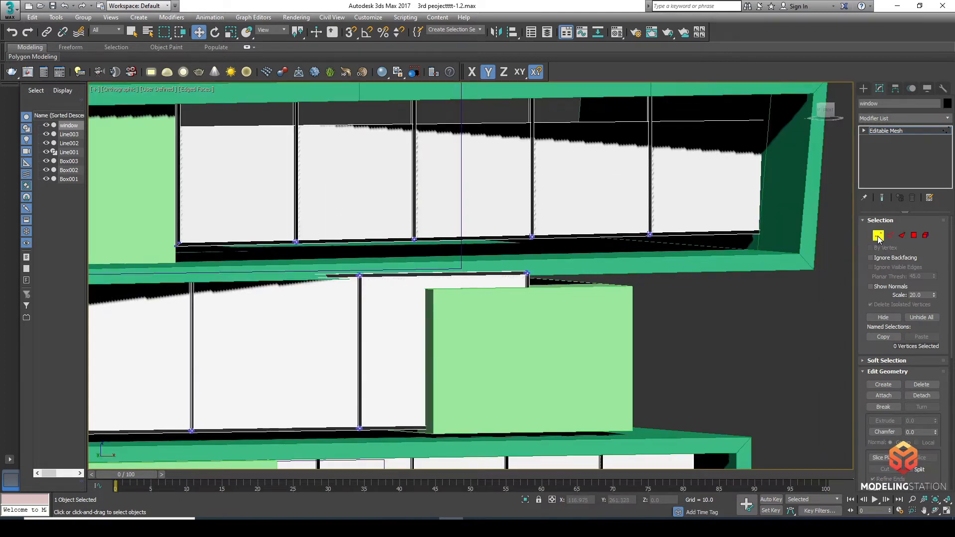
scroll(793, 312, down, 6)
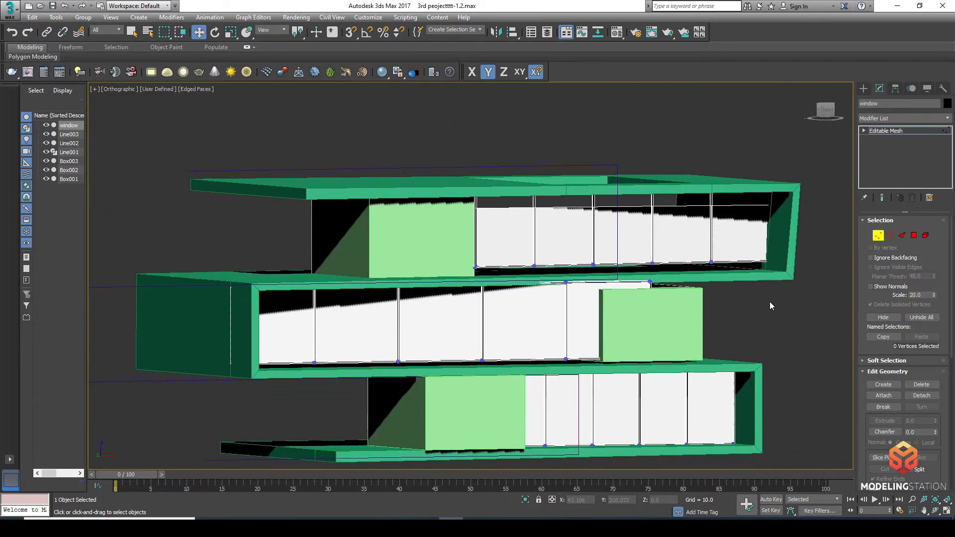
key(f)
key(z)
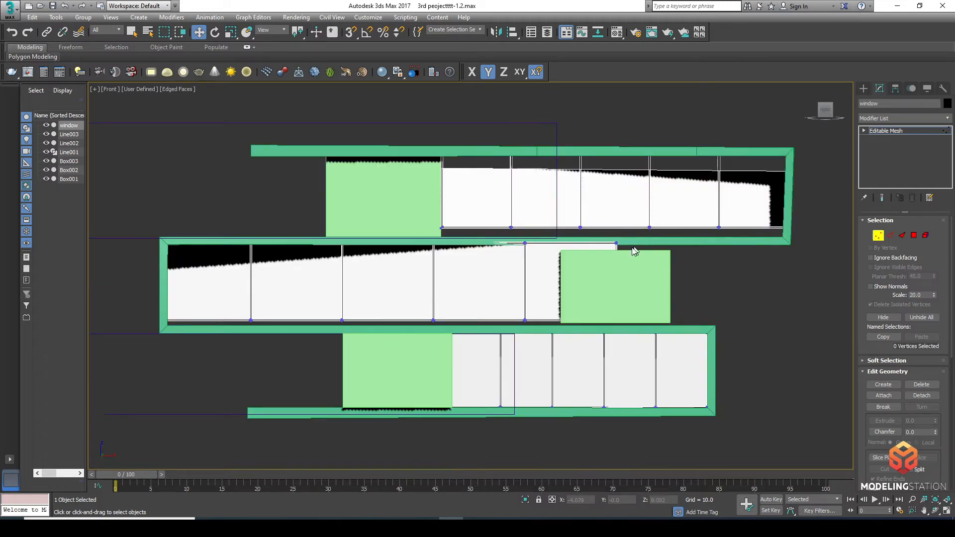
scroll(634, 251, up, 2)
drag(627, 242, 596, 360)
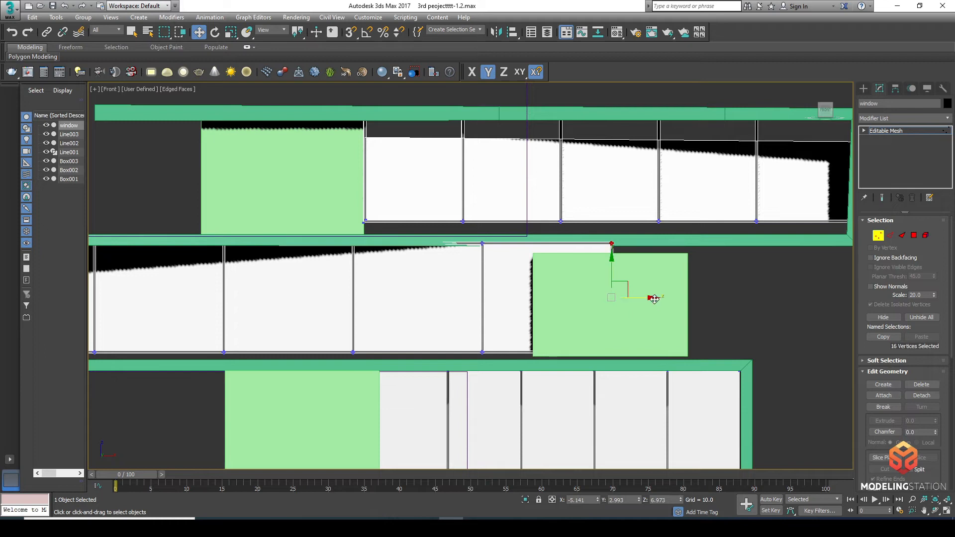
click(354, 32)
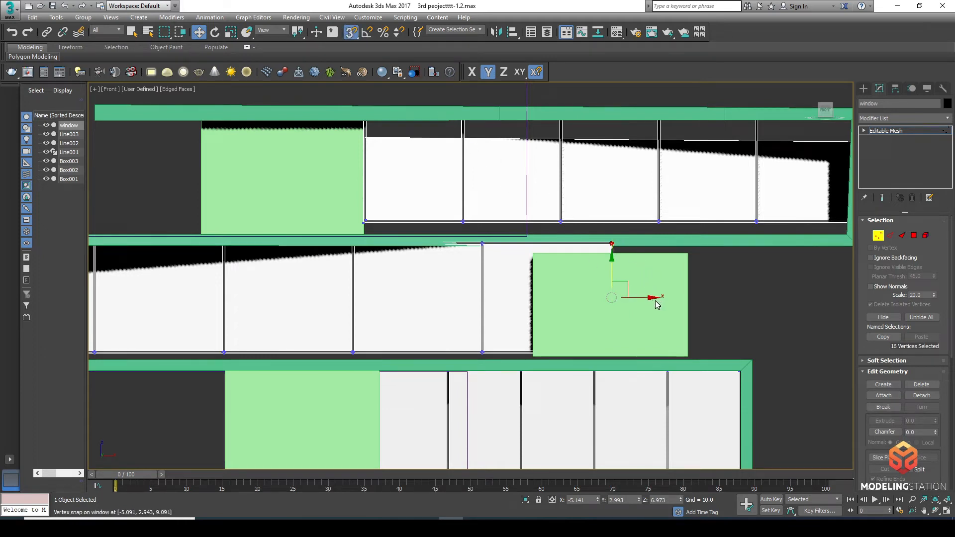
drag(652, 296, 534, 350)
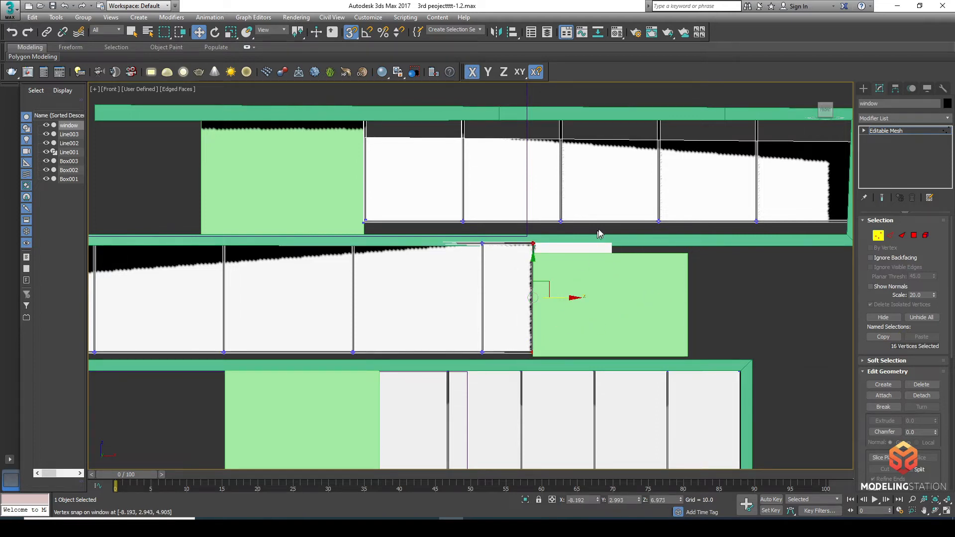
click(812, 302)
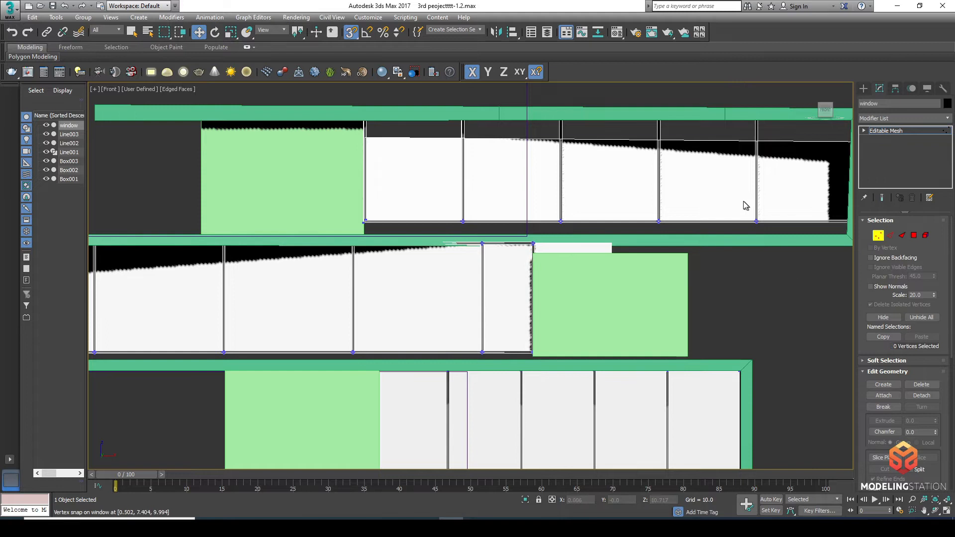
- Move the right end vertices of the middle floor's glass horizontally to the green box's left edge, then deselect the glass object
click(888, 130)
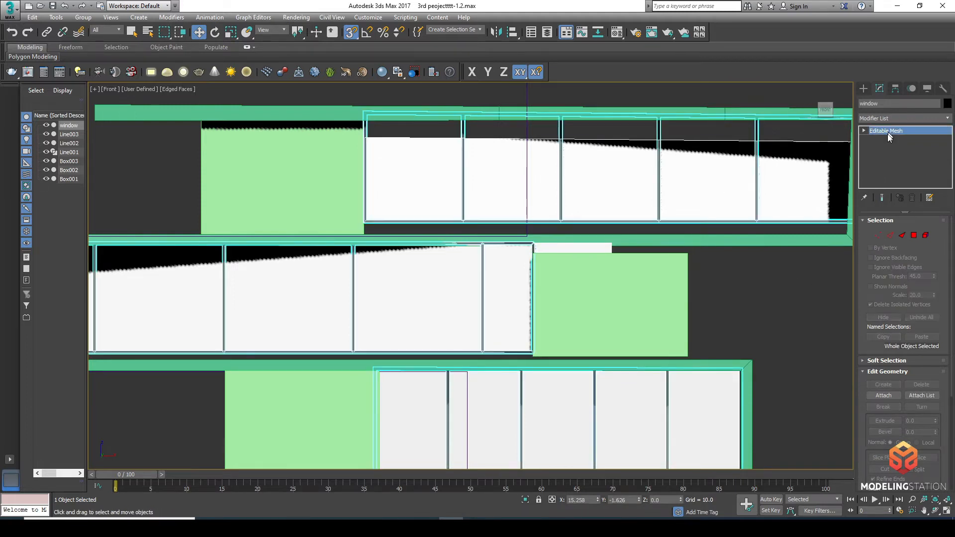
click(793, 300)
click(511, 277)
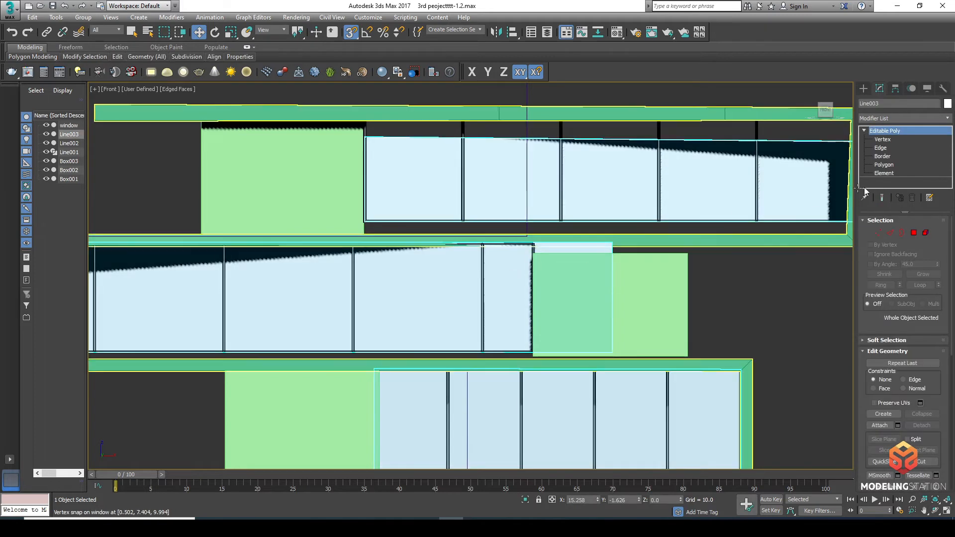
click(877, 233)
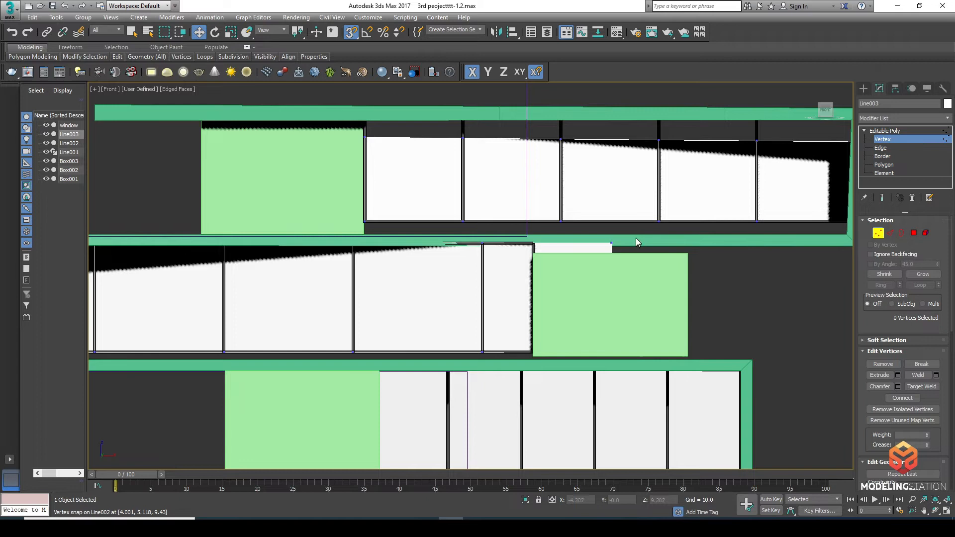
drag(604, 270, 596, 359)
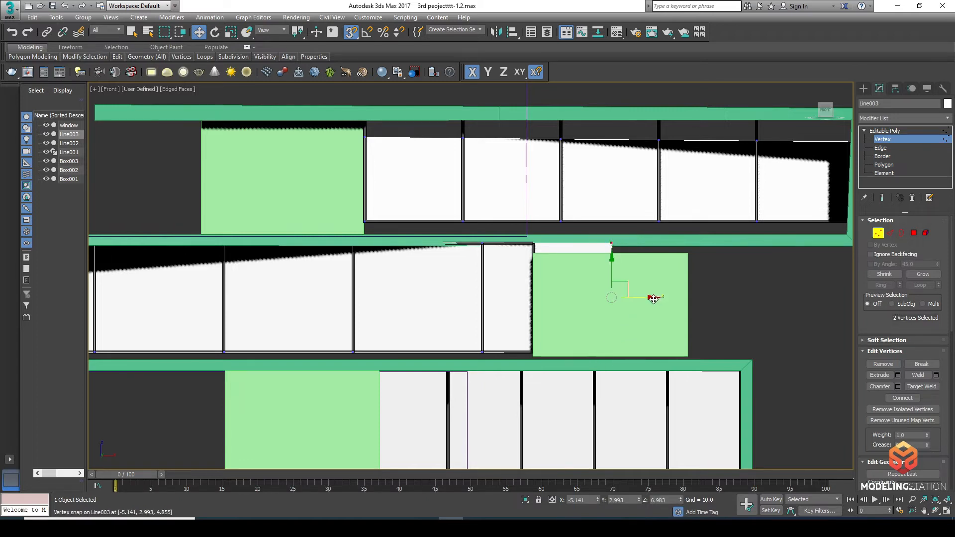
drag(651, 299, 530, 350)
scroll(518, 357, down, 3)
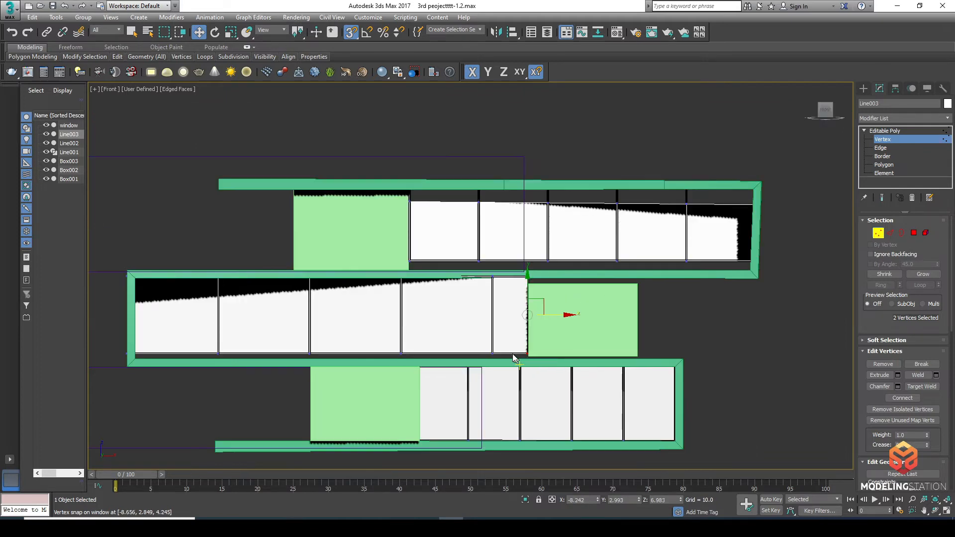
middle_drag(233, 354, 356, 351)
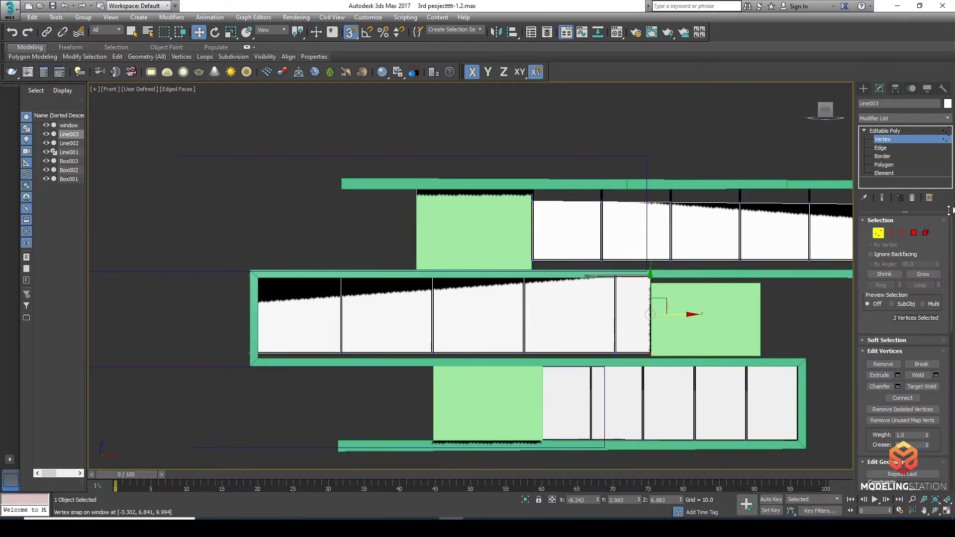
click(806, 309)
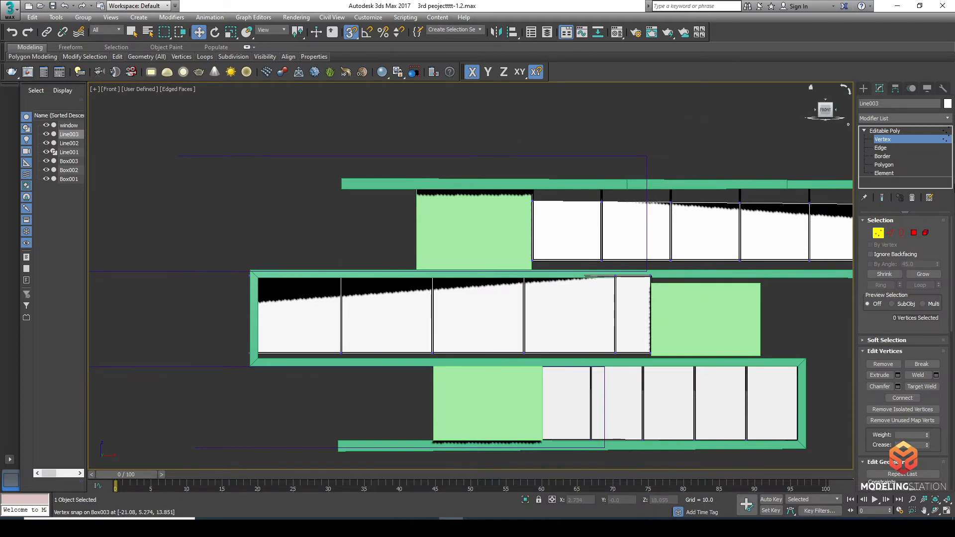
click(891, 139)
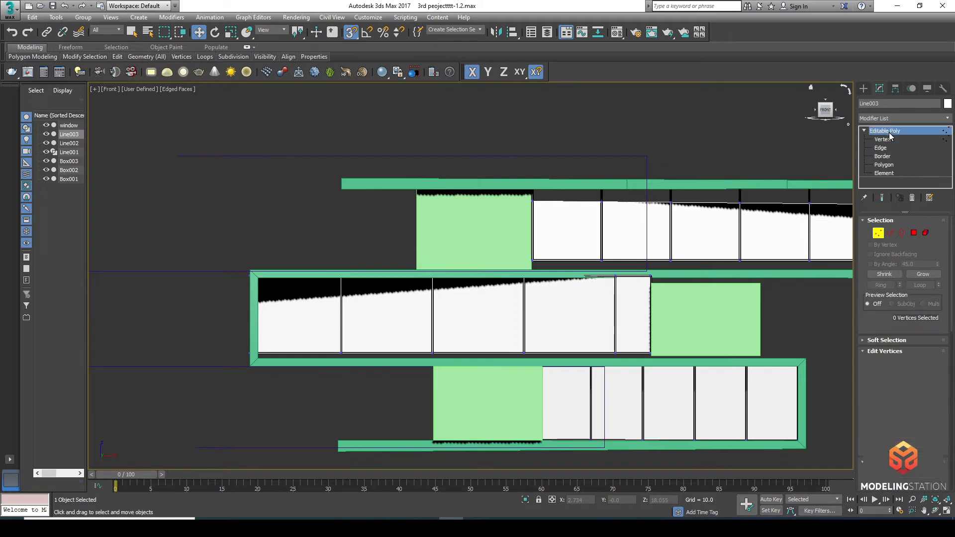
click(241, 230)
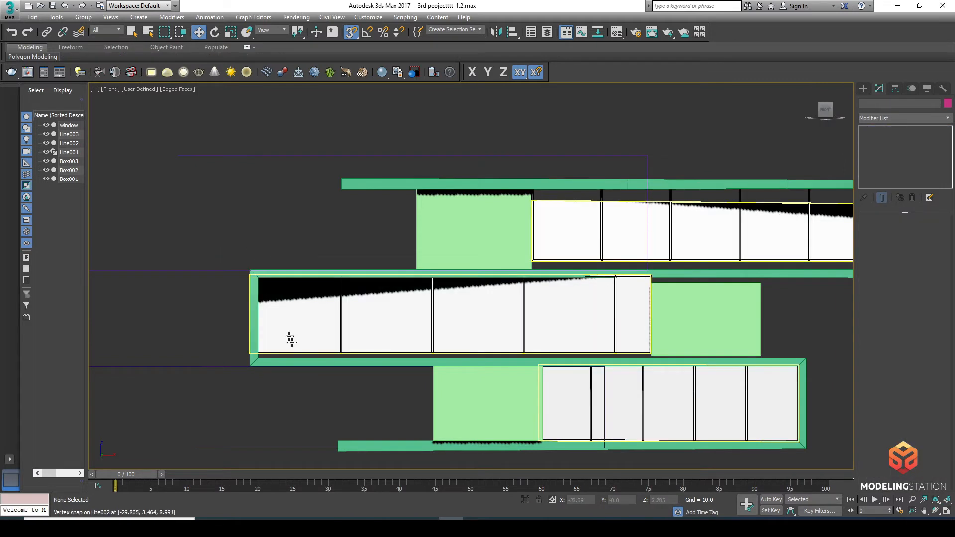
- Snap the middle window frame's left end vertices horizontally to the inner face of the slab's end wall, then leave vertex editing
click(341, 340)
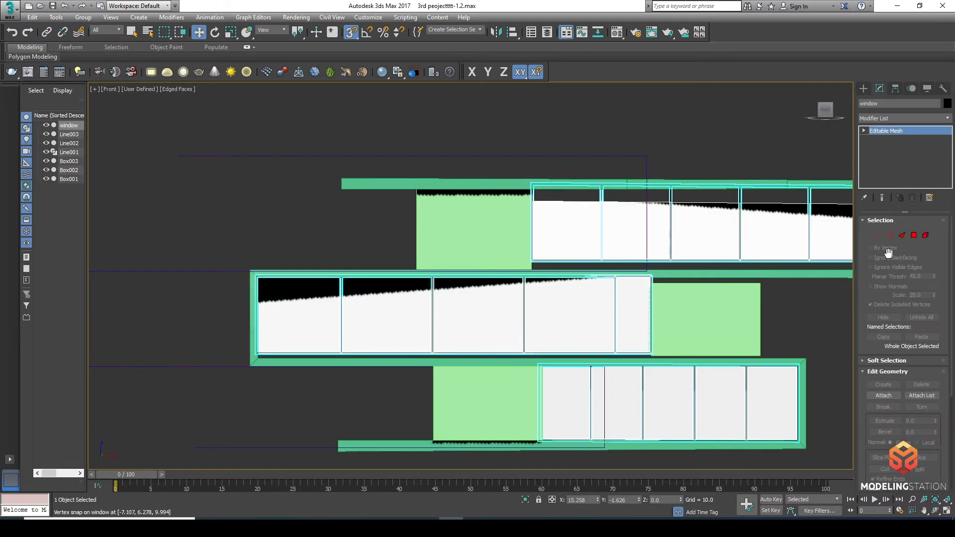
click(878, 234)
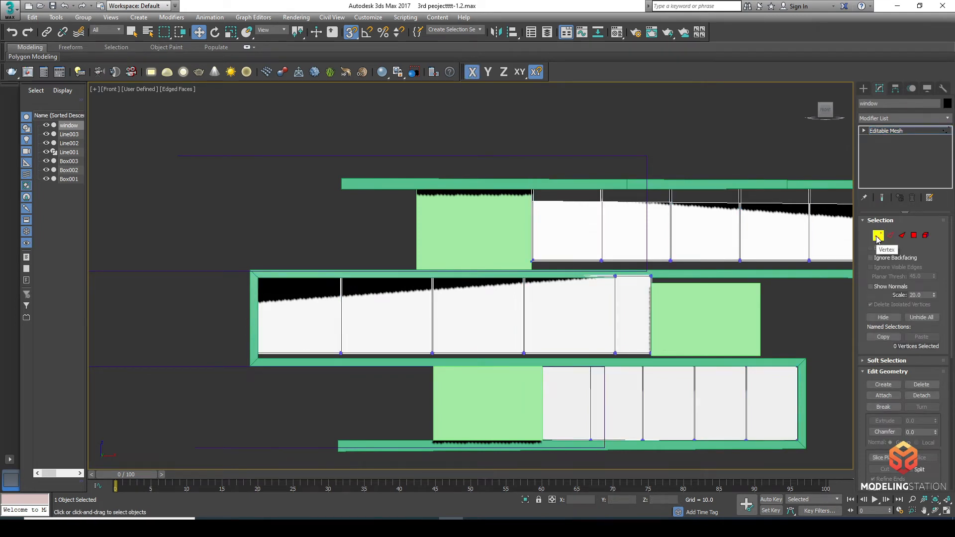
drag(286, 262, 215, 390)
drag(295, 314, 261, 357)
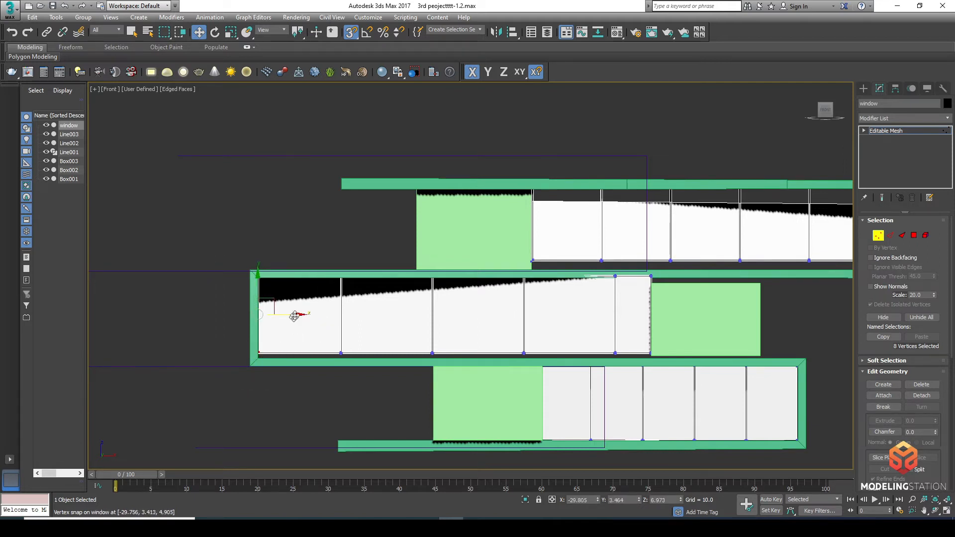
click(396, 213)
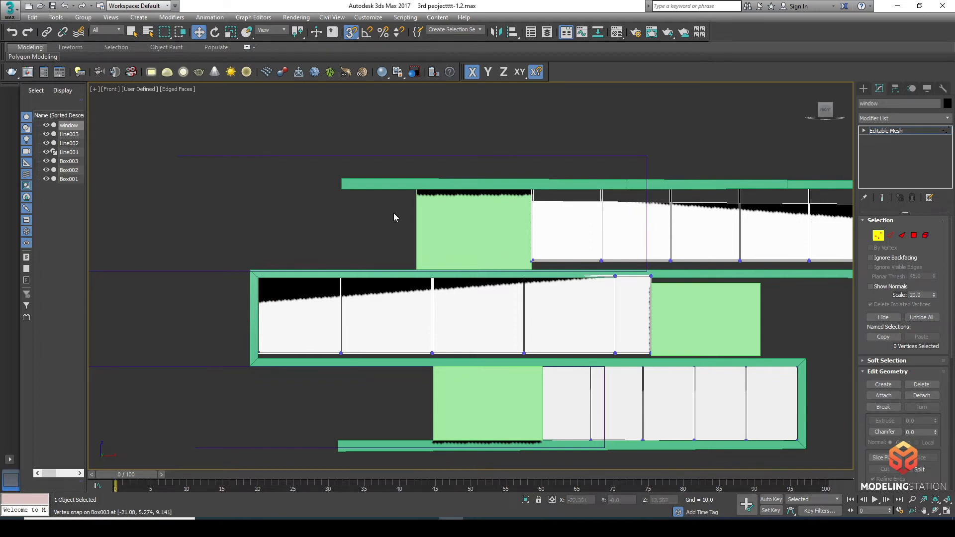
click(888, 132)
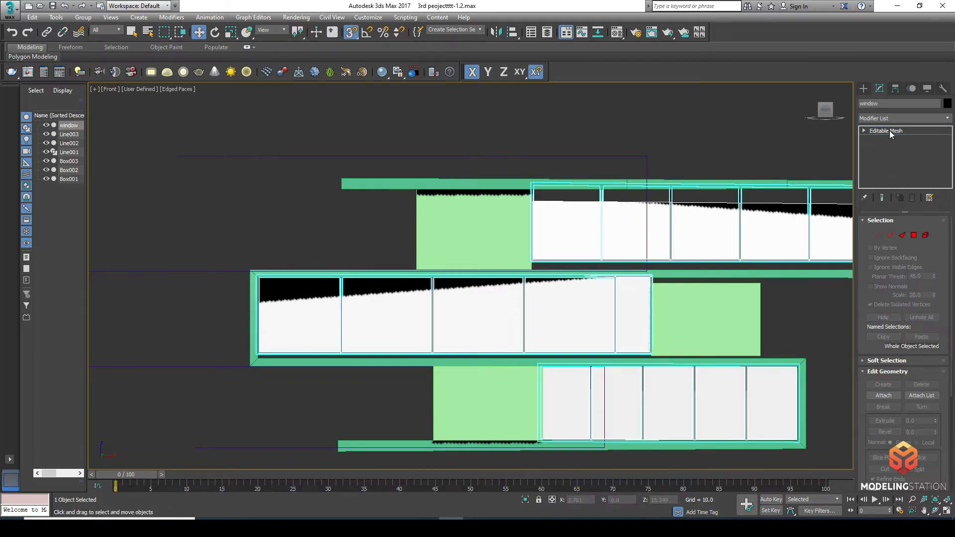
- Snap the left end vertices of the middle floor's glass horizontally to the inner face of the slab's end wall
click(507, 314)
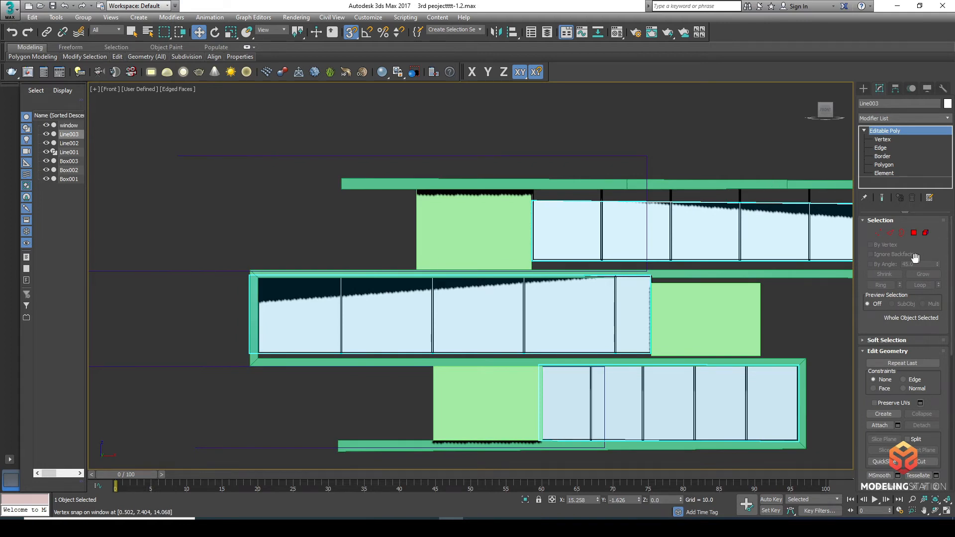
click(877, 234)
drag(298, 254, 249, 368)
drag(292, 315, 260, 353)
scroll(320, 393, down, 3)
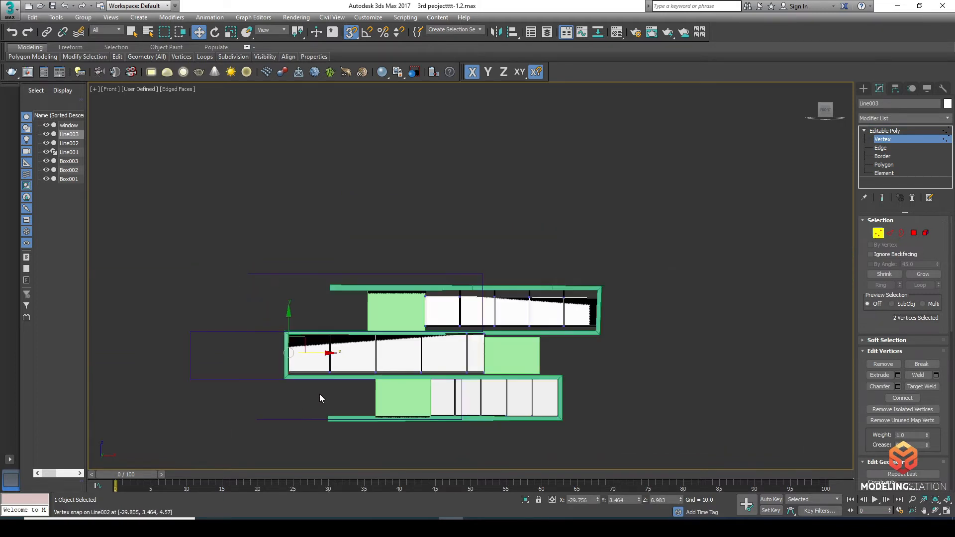
- Convert the middle floor's green box to an editable poly, then deselect it
scroll(416, 378, up, 5)
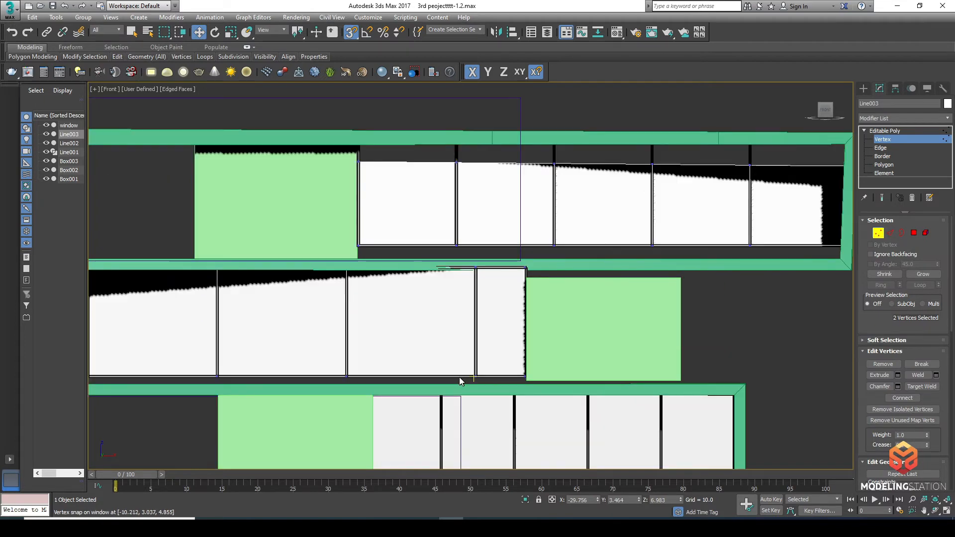
alt+middle_drag(453, 377, 559, 310)
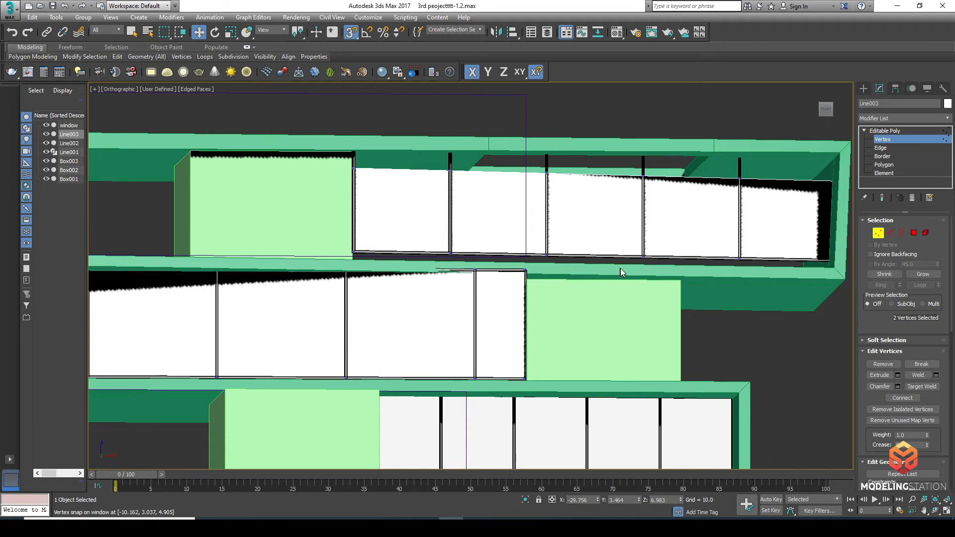
scroll(591, 281, up, 5)
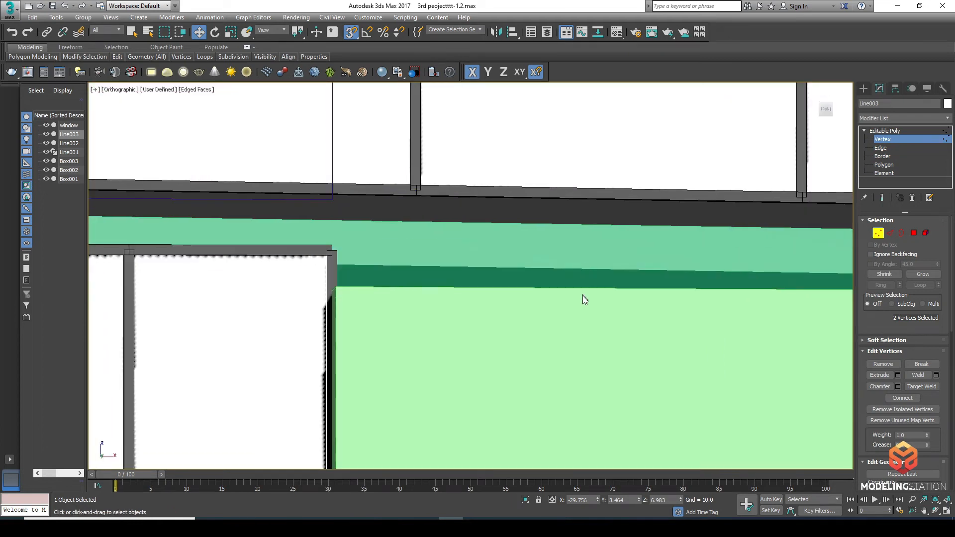
scroll(582, 298, down, 5)
scroll(580, 368, down, 4)
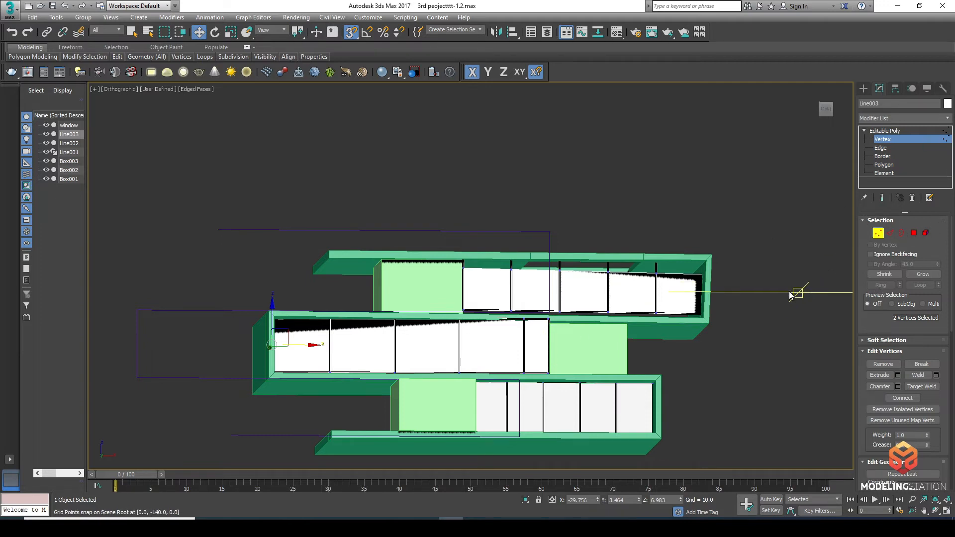
click(595, 343)
alt+middle_drag(661, 344, 670, 363)
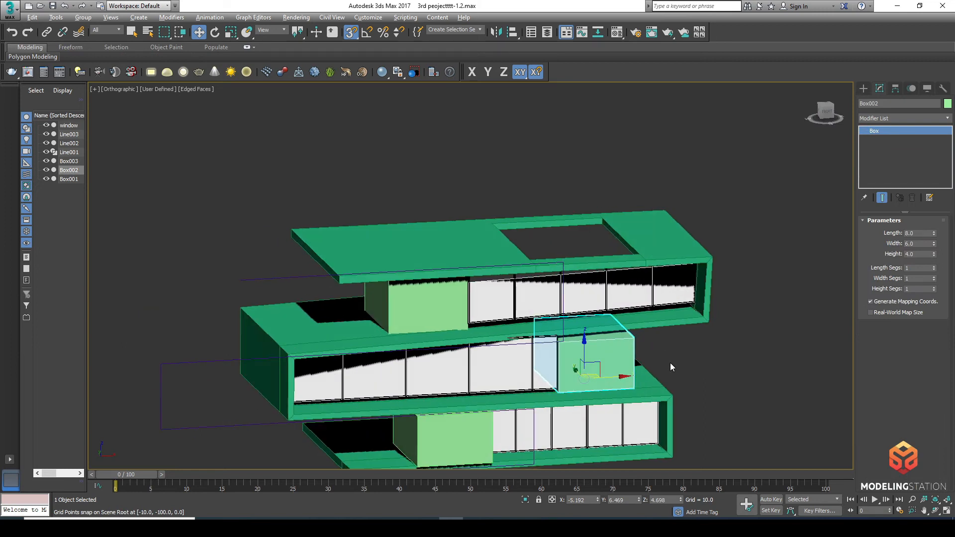
right_click(617, 368)
mouse_move(691, 466)
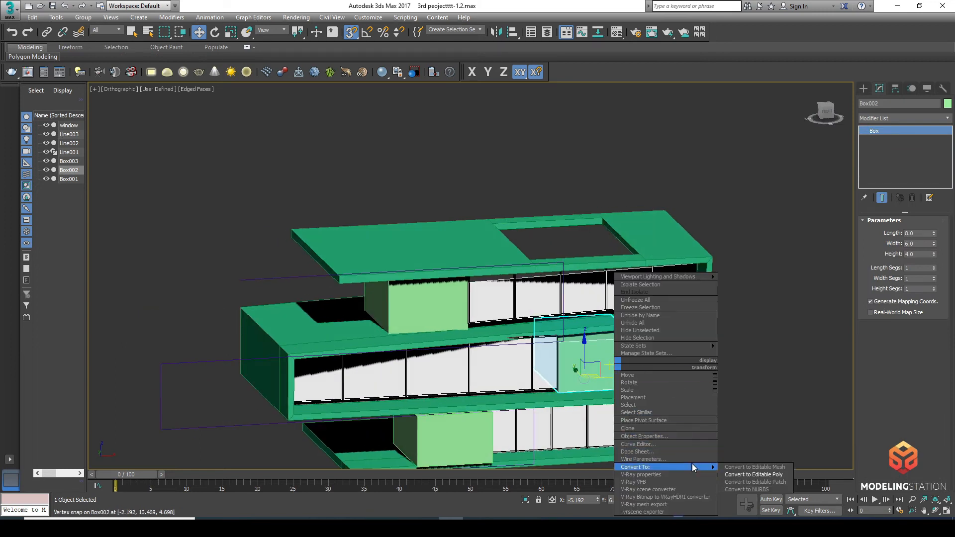
click(753, 474)
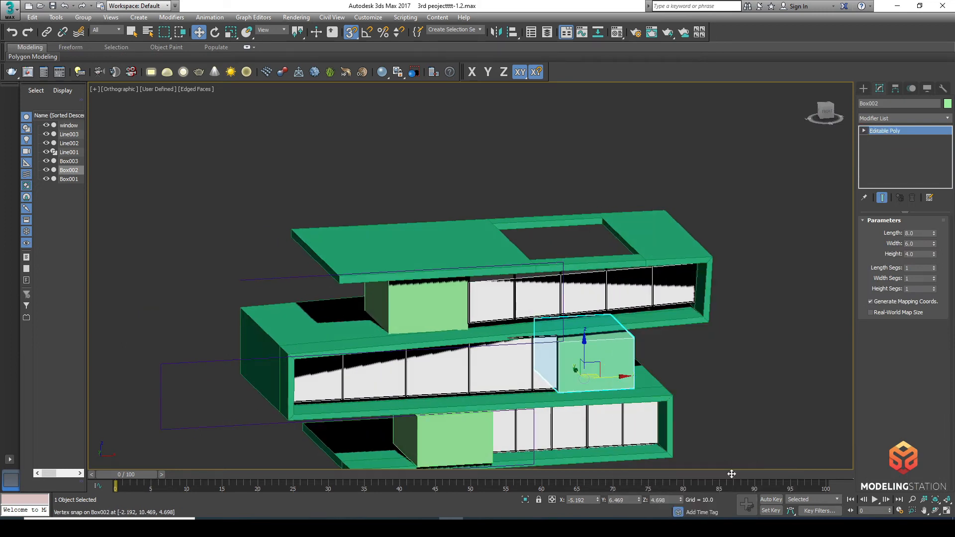
click(683, 374)
mouse_move(683, 374)
alt+middle_down()
mouse_move(652, 357)
mouse_move(661, 366)
alt+middle_up()
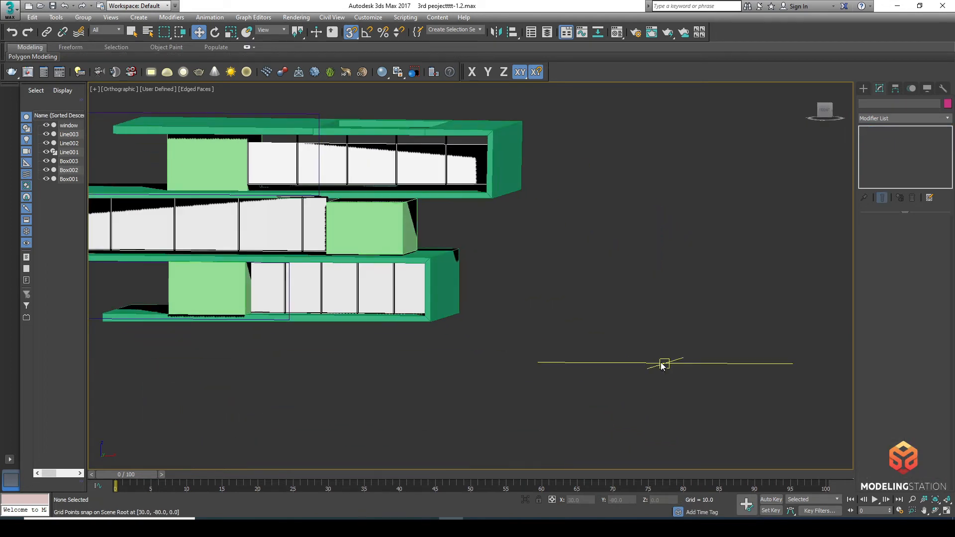
- In front view, raise the middle green box's top vertices vertically, snapping them to the underside of the slab above
key(f)
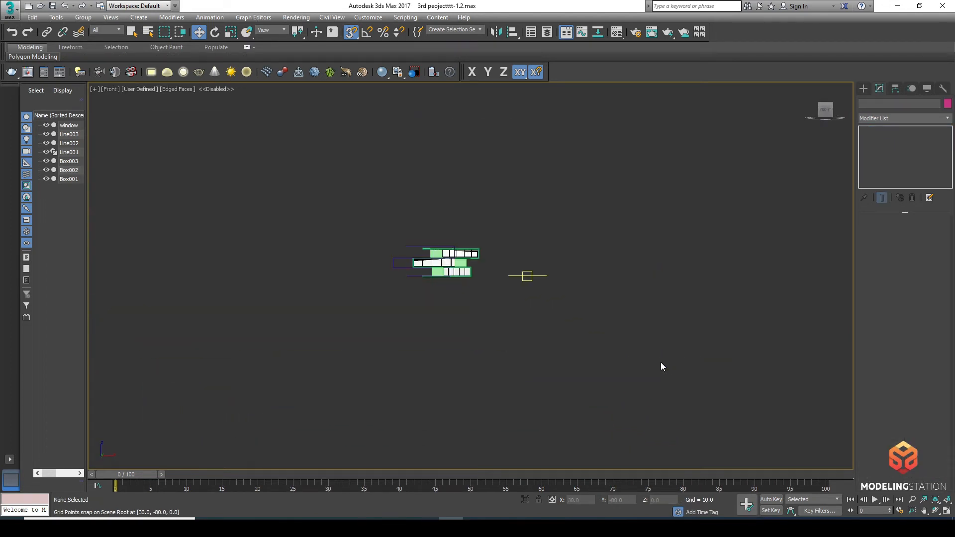
key(z)
click(662, 281)
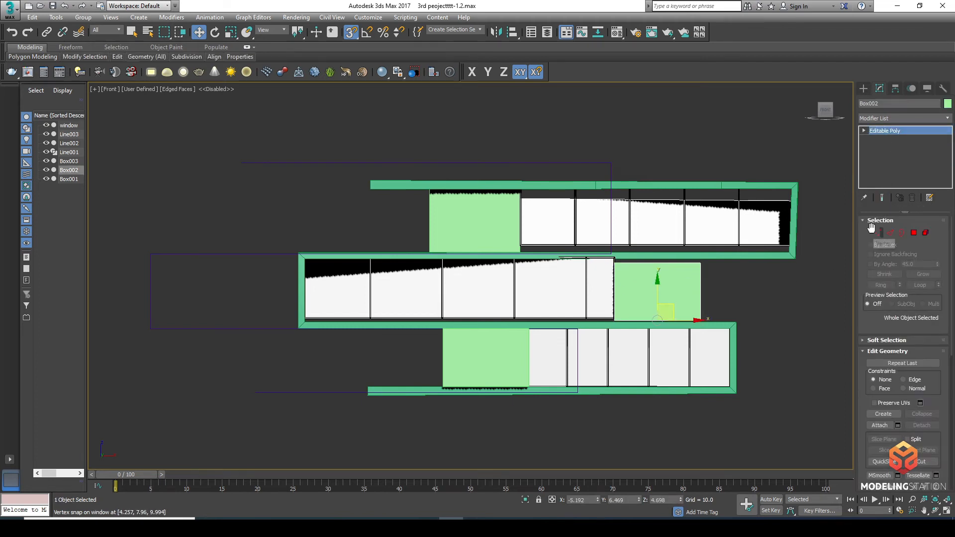
click(878, 232)
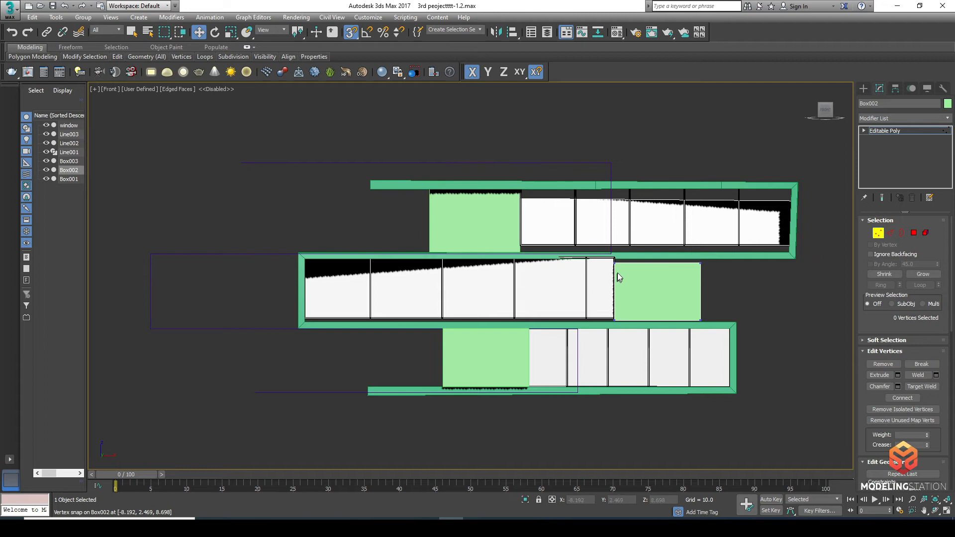
drag(634, 146, 573, 379)
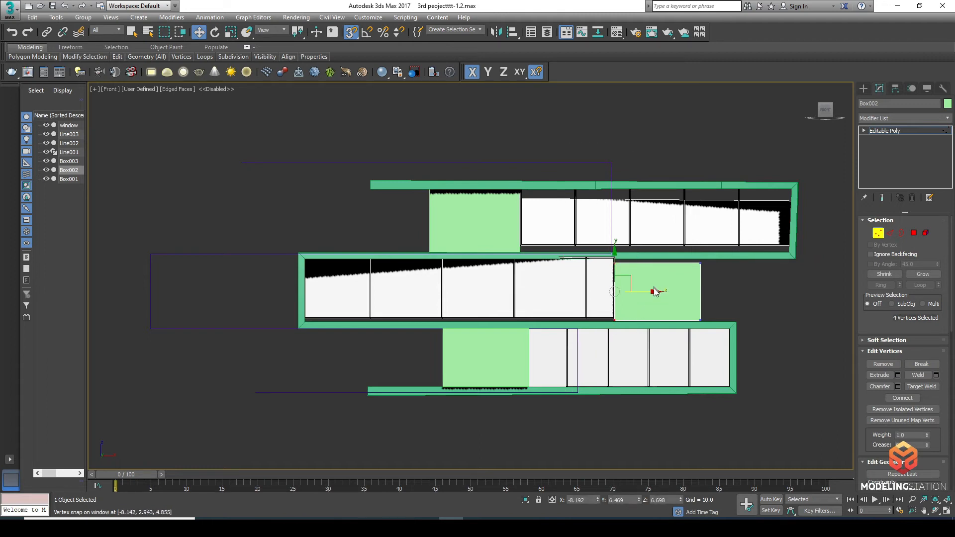
mouse_move(745, 271)
mouse_down()
mouse_move(617, 289)
mouse_move(596, 276)
mouse_move(746, 271)
mouse_up()
drag(701, 297, 592, 264)
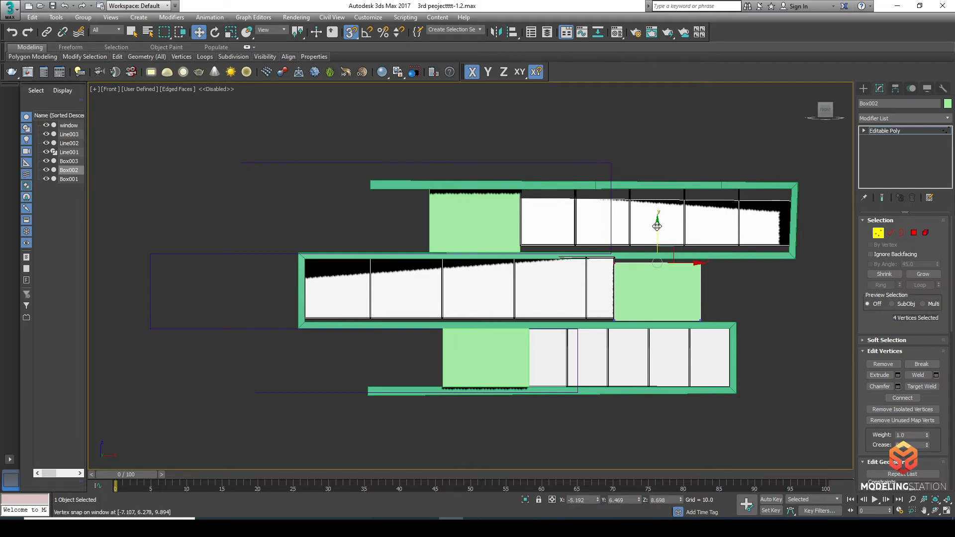
drag(658, 224, 619, 260)
scroll(619, 261, up, 3)
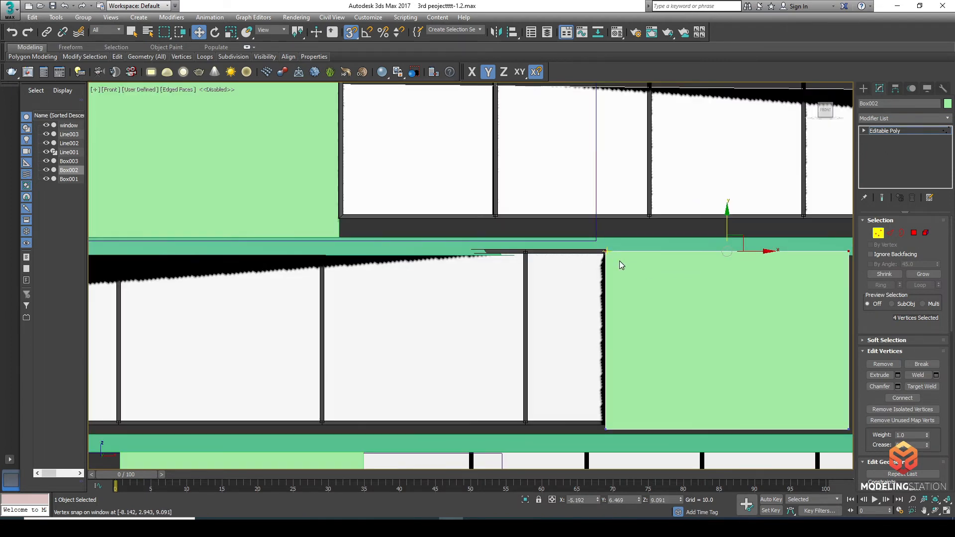
scroll(619, 260, down, 2)
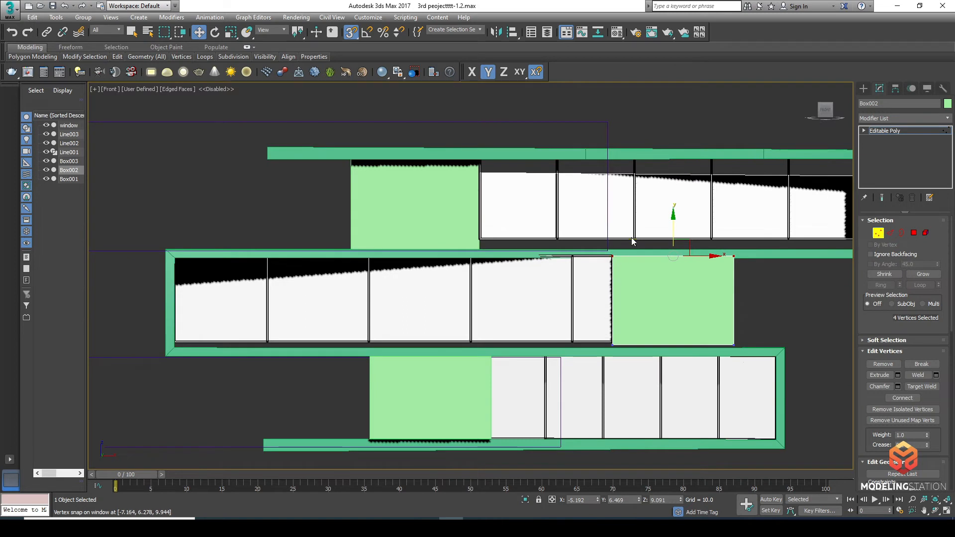
- Snap the middle green box's left vertices horizontally to the window frame's end, then deselect them
scroll(658, 314, down, 2)
drag(638, 167, 587, 404)
drag(668, 305, 633, 334)
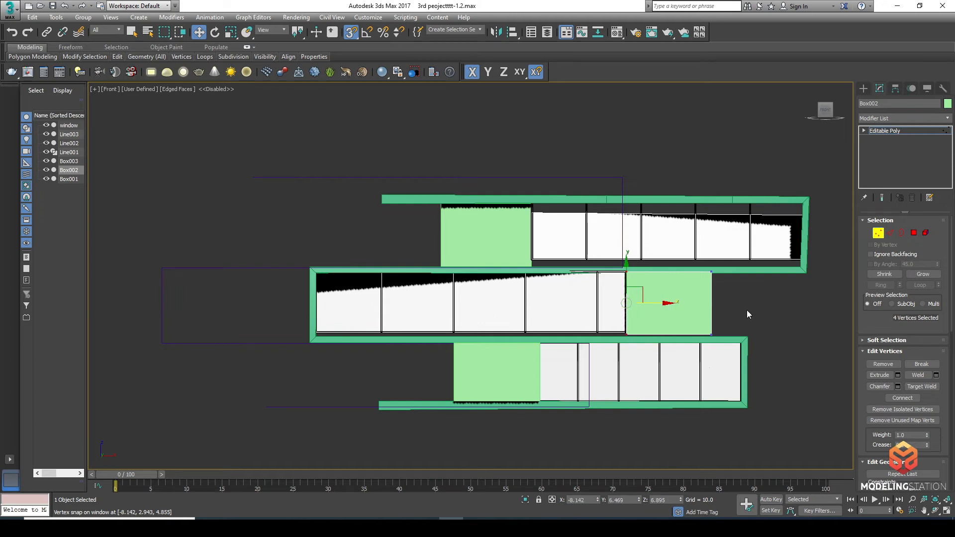
scroll(759, 312, down, 2)
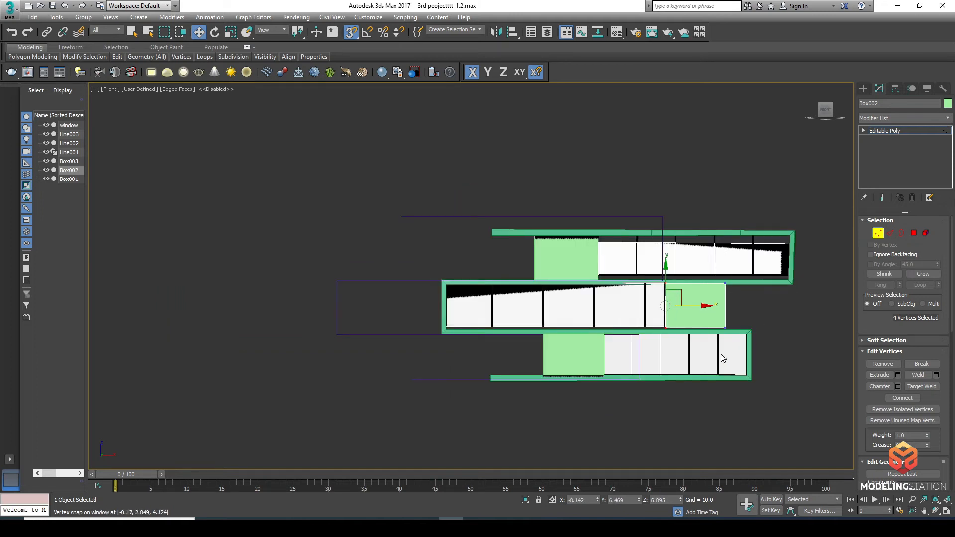
click(763, 313)
- Lower the middle green box's bottom vertices vertically to the top of the slab below, then deselect them
drag(765, 311, 630, 350)
click(694, 289)
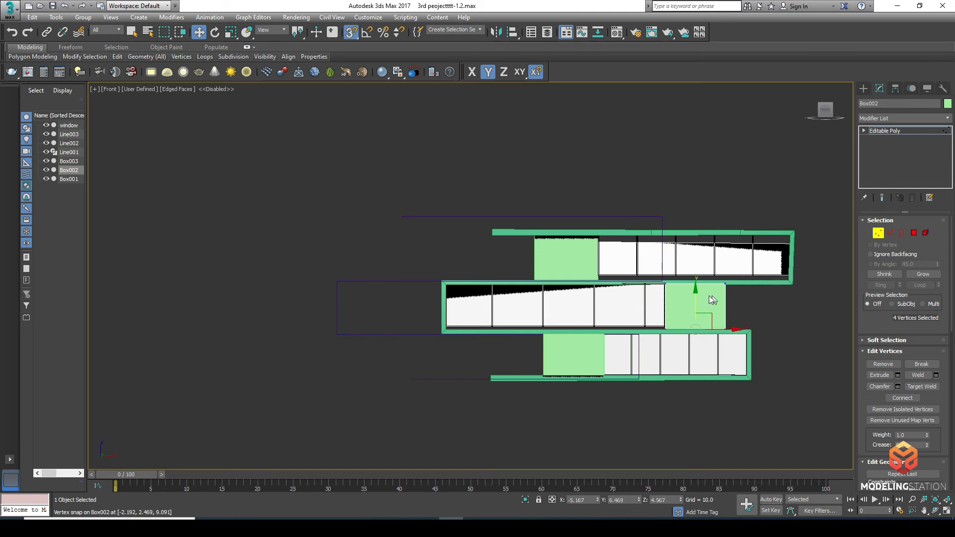
click(797, 316)
alt+middle_drag(633, 329, 679, 352)
scroll(706, 355, up, 2)
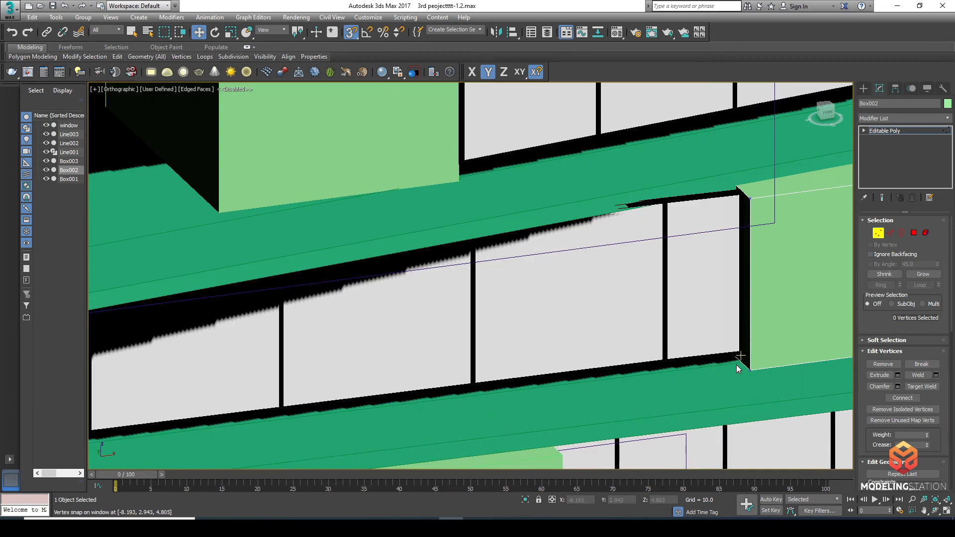
- Leave vertex editing on the middle floor's green box and deselect it
scroll(740, 366, up, 2)
scroll(736, 363, up, 1)
scroll(735, 362, down, 6)
alt+middle_drag(707, 353, 655, 349)
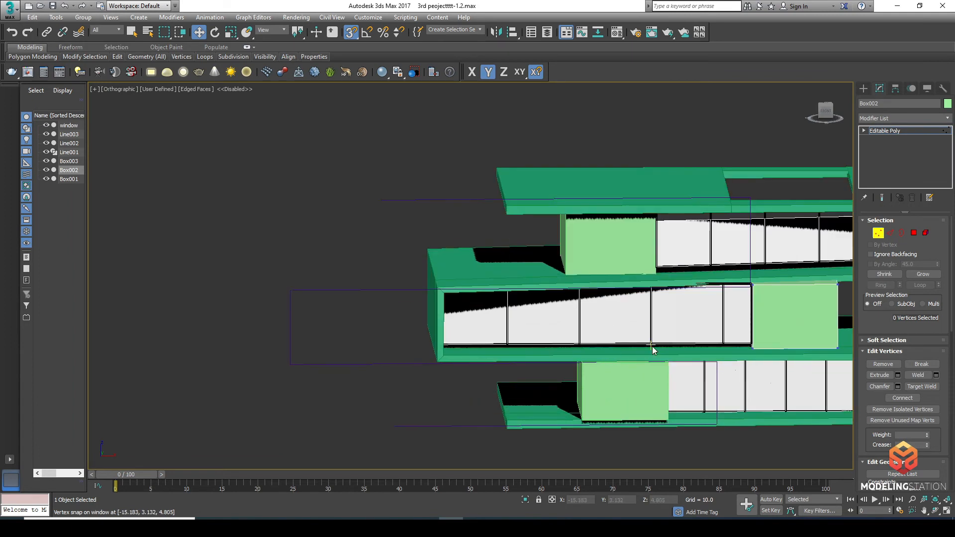
click(878, 233)
click(297, 316)
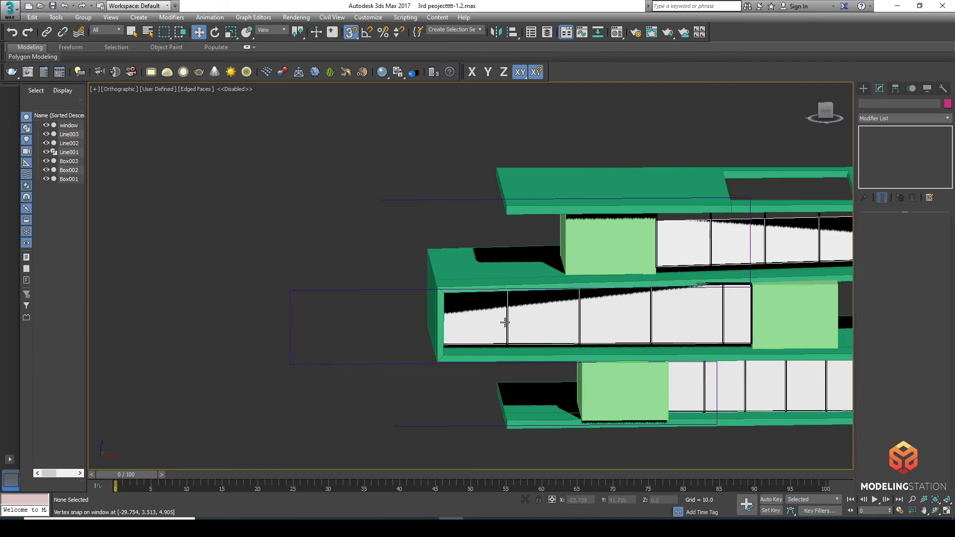
click(504, 322)
click(883, 140)
click(443, 308)
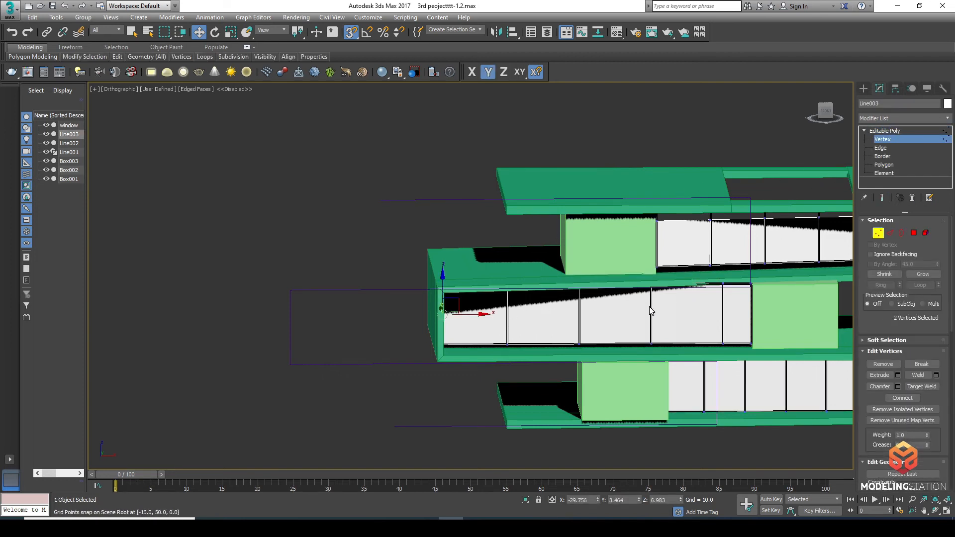
click(350, 32)
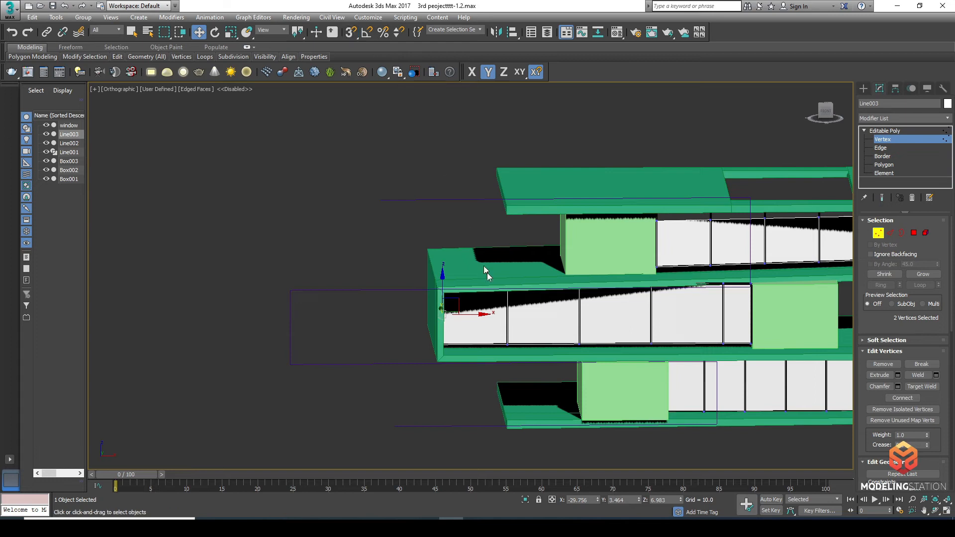
scroll(552, 317, up, 5)
click(428, 302)
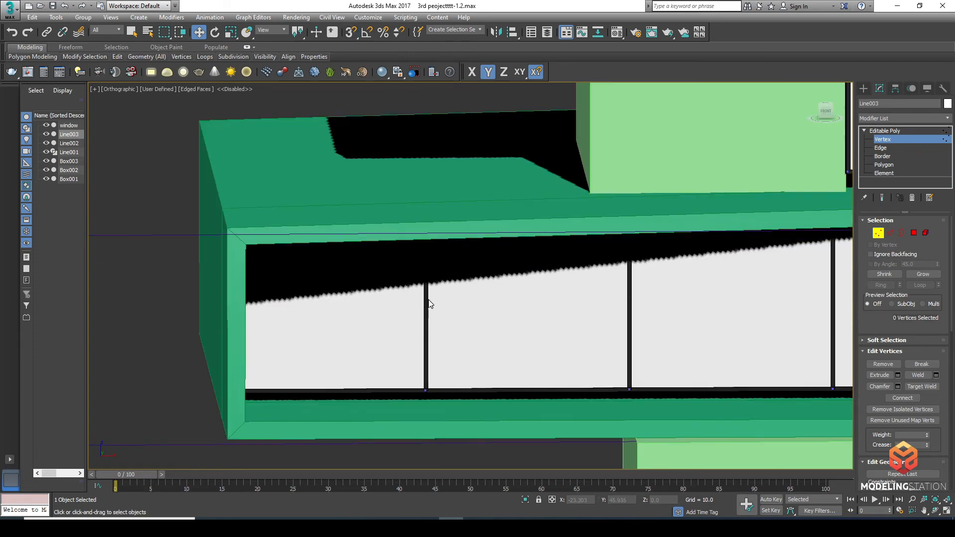
scroll(428, 303, down, 7)
alt+middle_drag(419, 333, 435, 306)
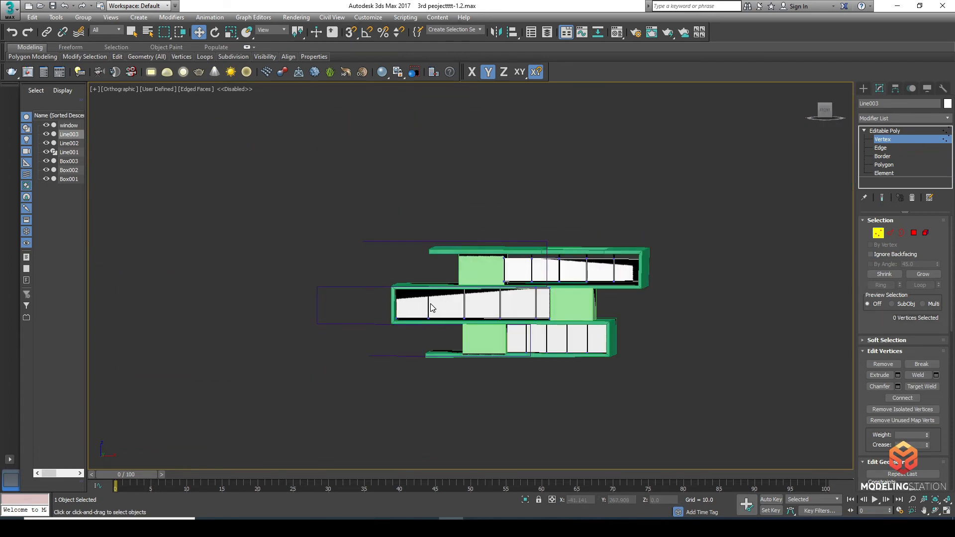
click(911, 131)
click(803, 172)
scroll(509, 311, up, 7)
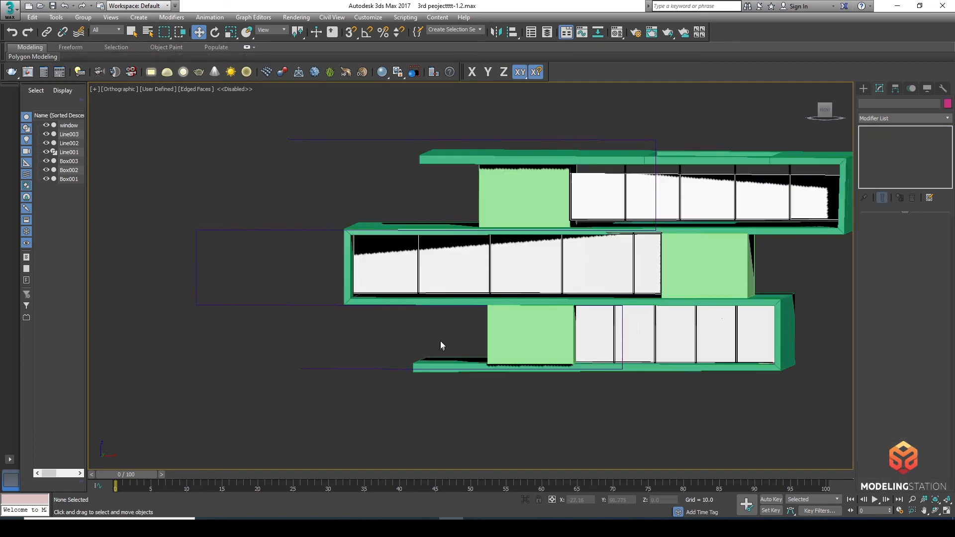
- In front view, try to move the middle window frame's bottom vertices vertically, undo the move and deselect the frame
click(537, 233)
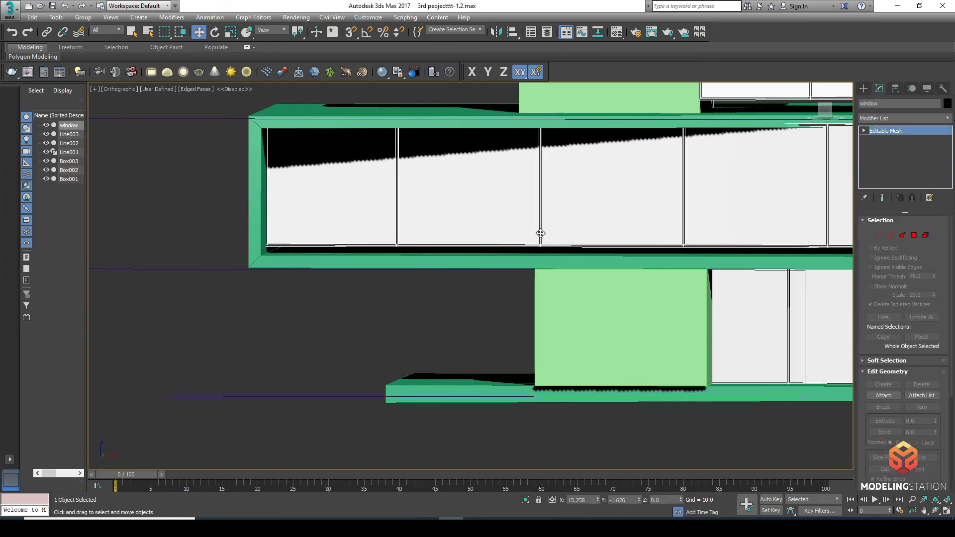
click(878, 234)
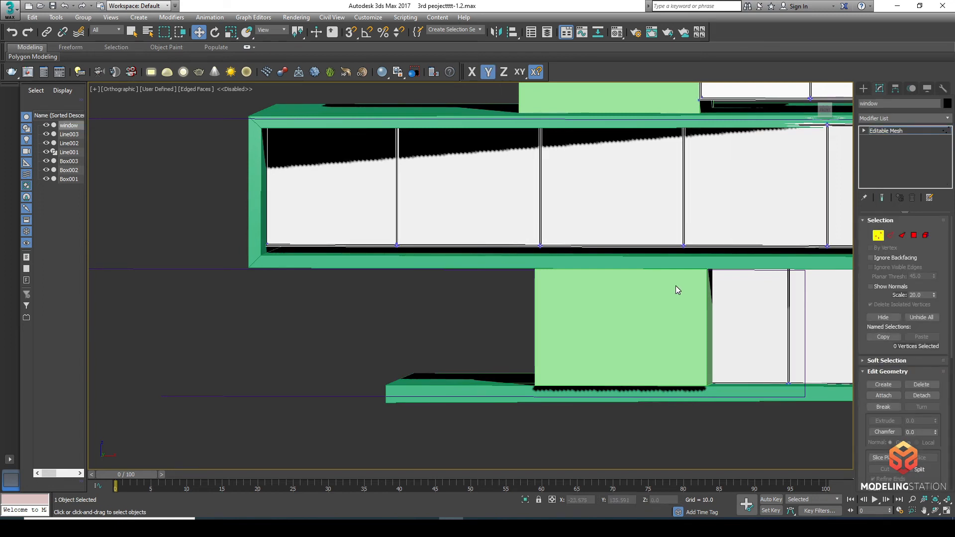
scroll(598, 275, down, 6)
mouse_move(602, 274)
alt+middle_down()
mouse_move(591, 271)
mouse_move(599, 273)
alt+middle_up()
key(f)
key(z)
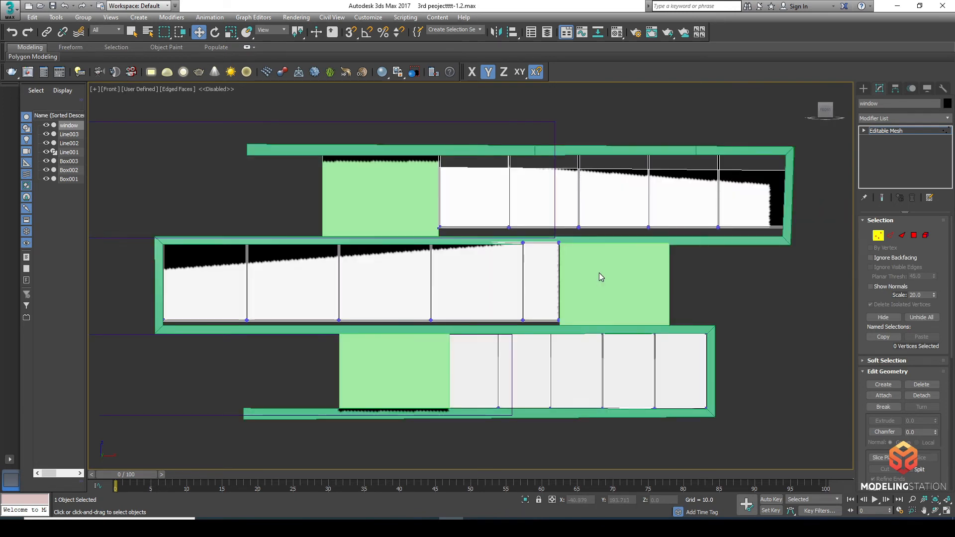
drag(277, 324, 148, 339)
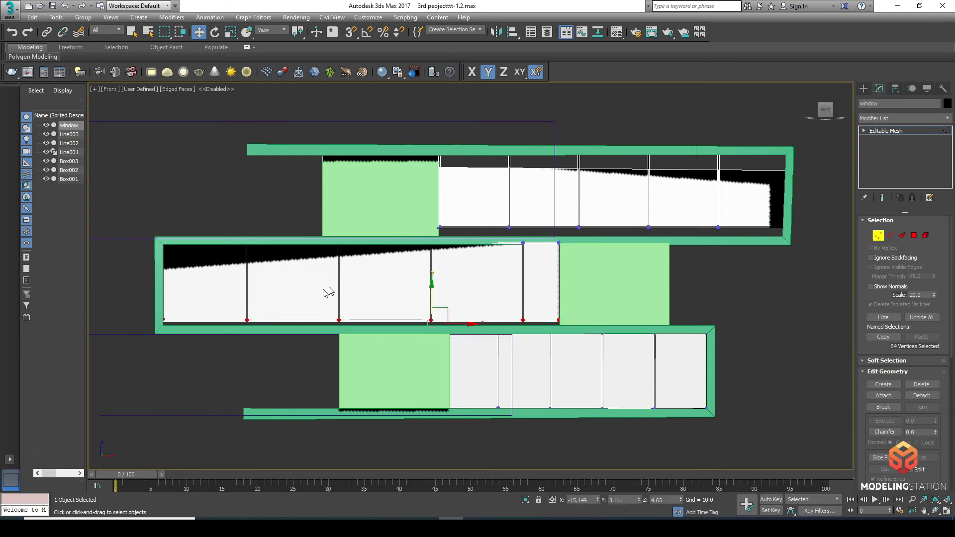
drag(420, 326, 120, 332)
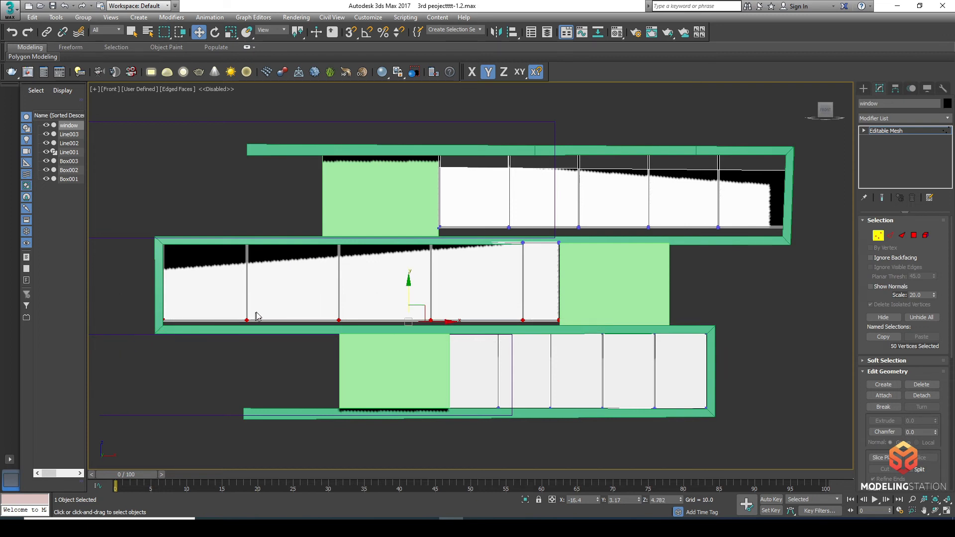
drag(407, 283, 507, 304)
key(ctrl+z)
click(747, 282)
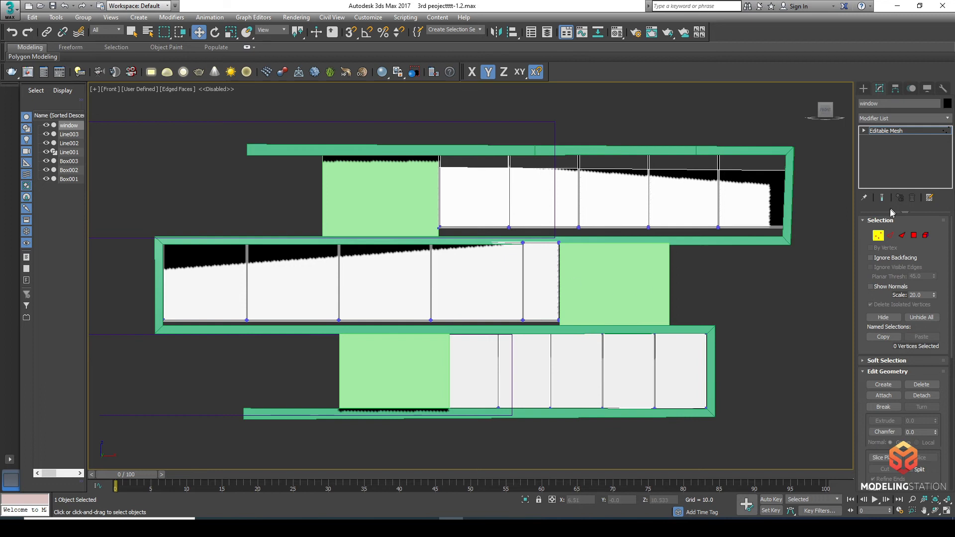
click(878, 235)
click(759, 295)
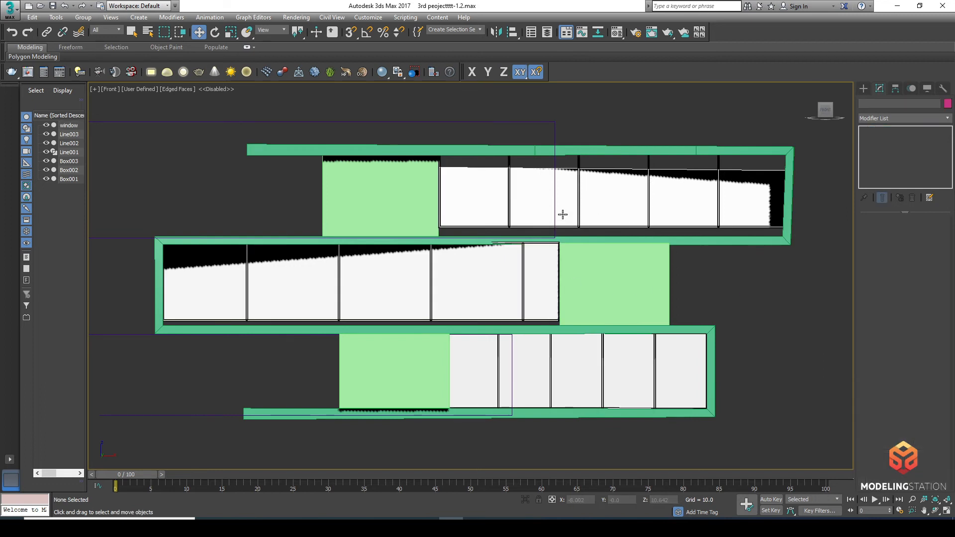
- In front view, lower the middle window frame's bottom vertices vertically, snapping them to the top of the slab below
click(583, 227)
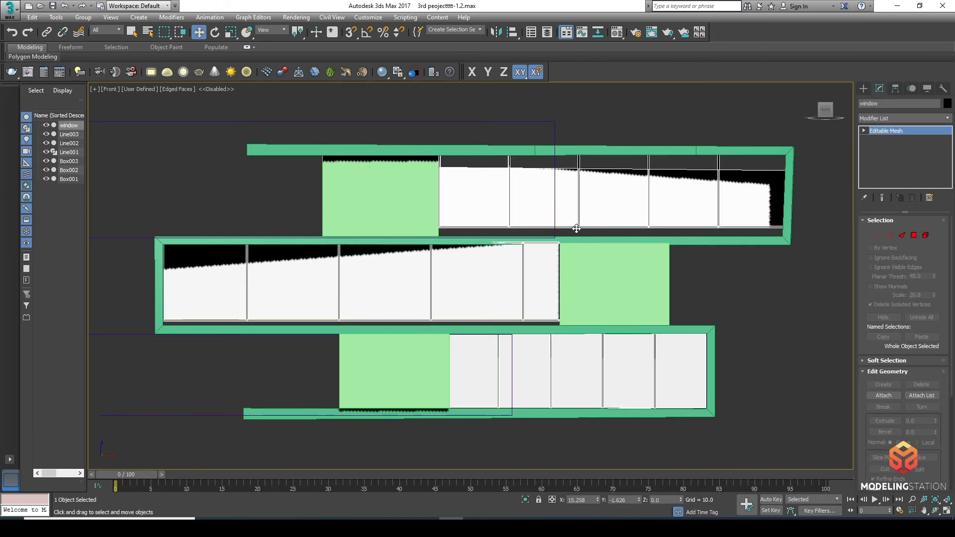
alt+middle_drag(585, 288, 632, 317)
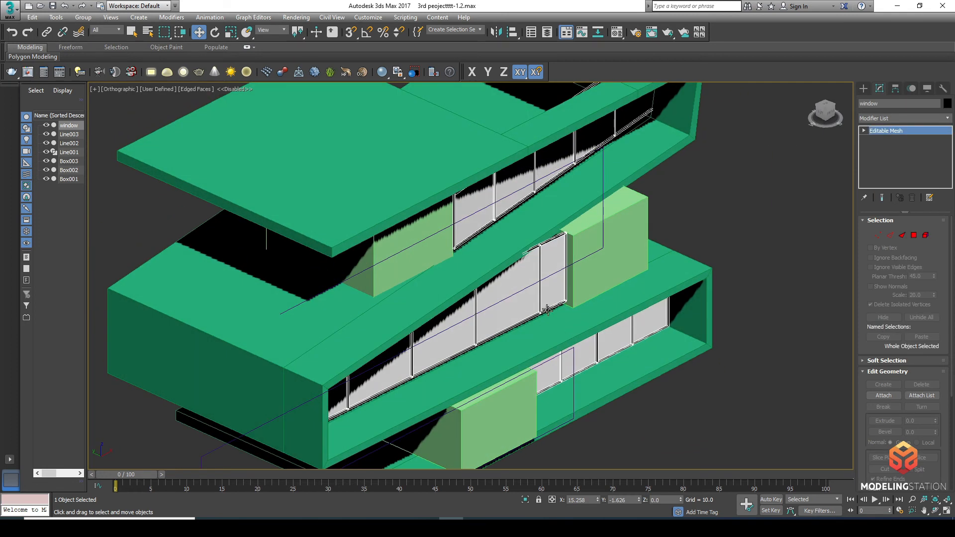
scroll(400, 395, down, 5)
middle_drag(400, 396, 393, 315)
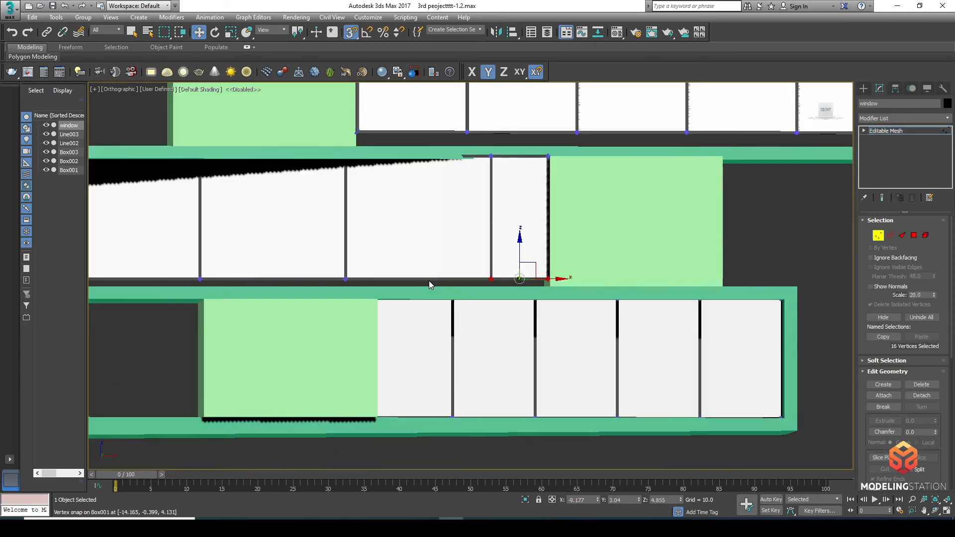
key(z)
scroll(431, 285, down, 10)
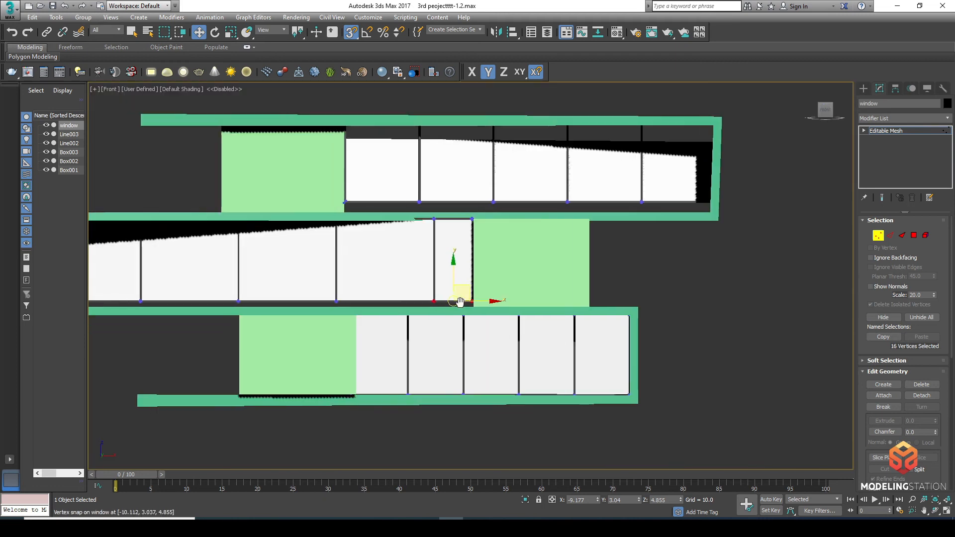
drag(197, 297, 133, 300)
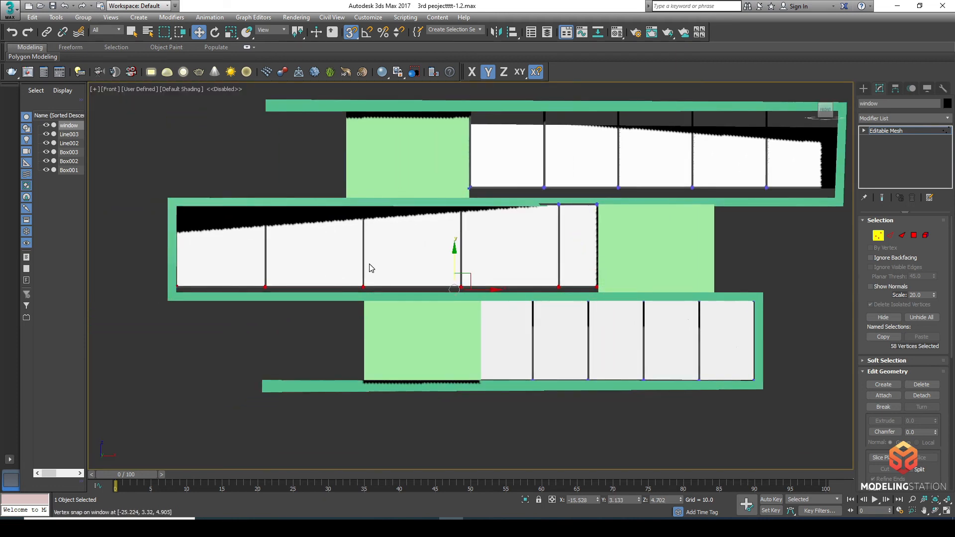
drag(571, 284, 613, 297)
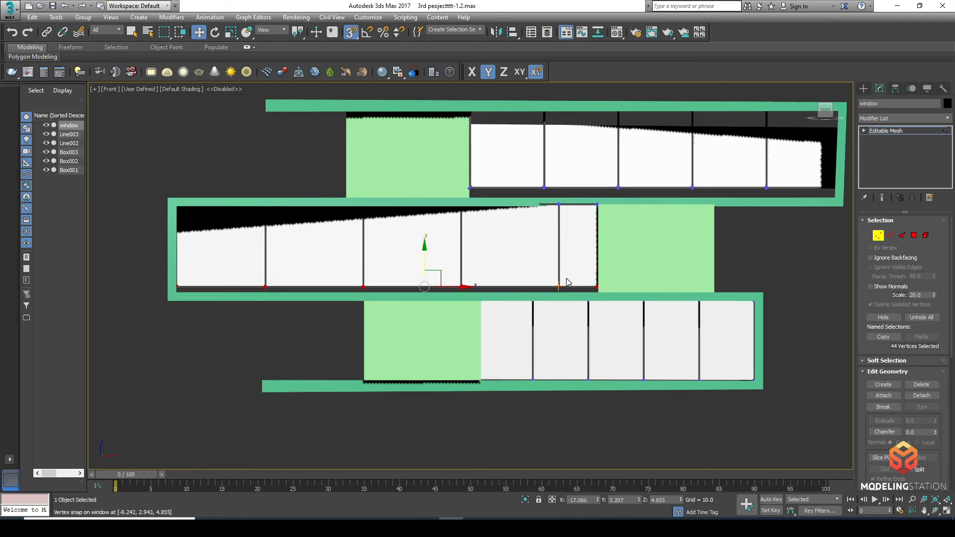
drag(424, 248, 598, 294)
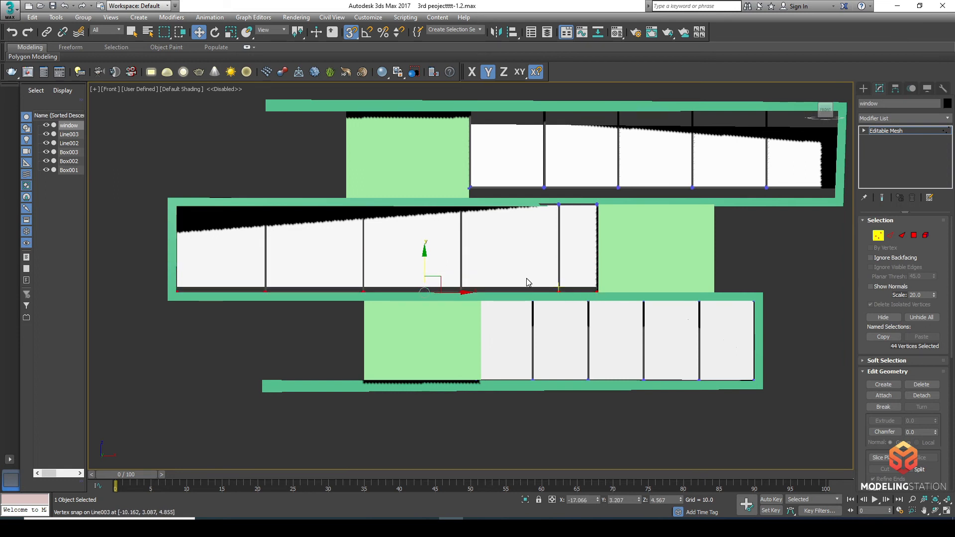
- Deselect the frame's vertices, leave vertex editing and deselect the window frame
alt+middle_drag(247, 322, 277, 339)
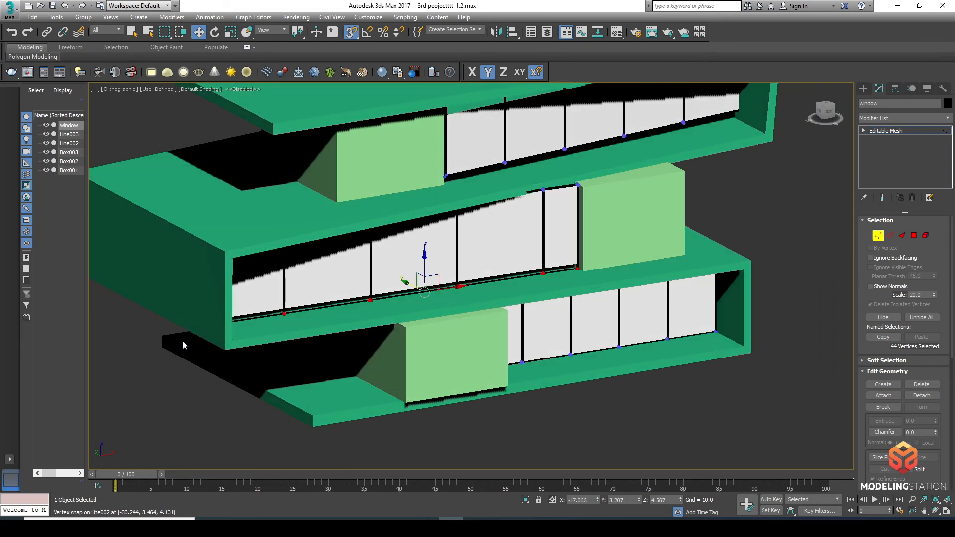
click(159, 375)
scroll(312, 290, up, 6)
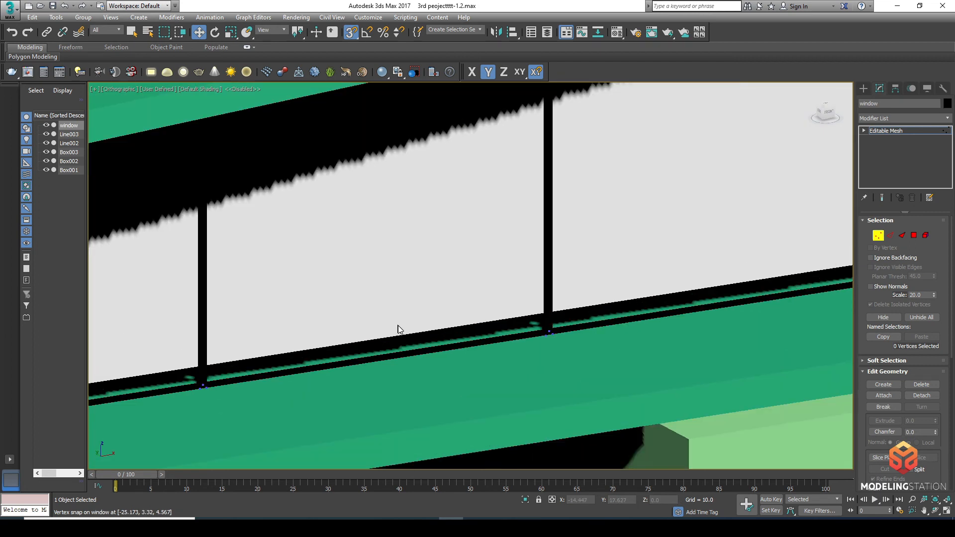
scroll(629, 288, down, 7)
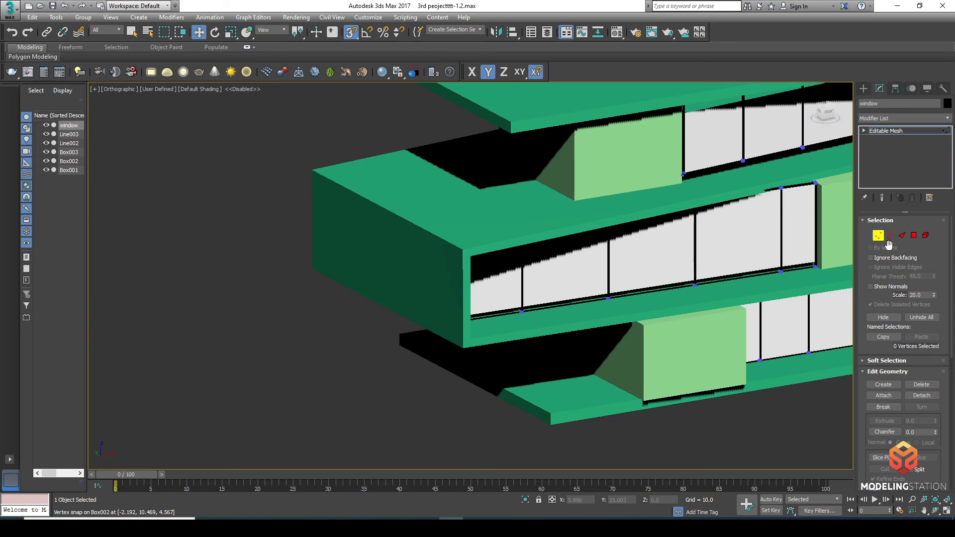
click(894, 130)
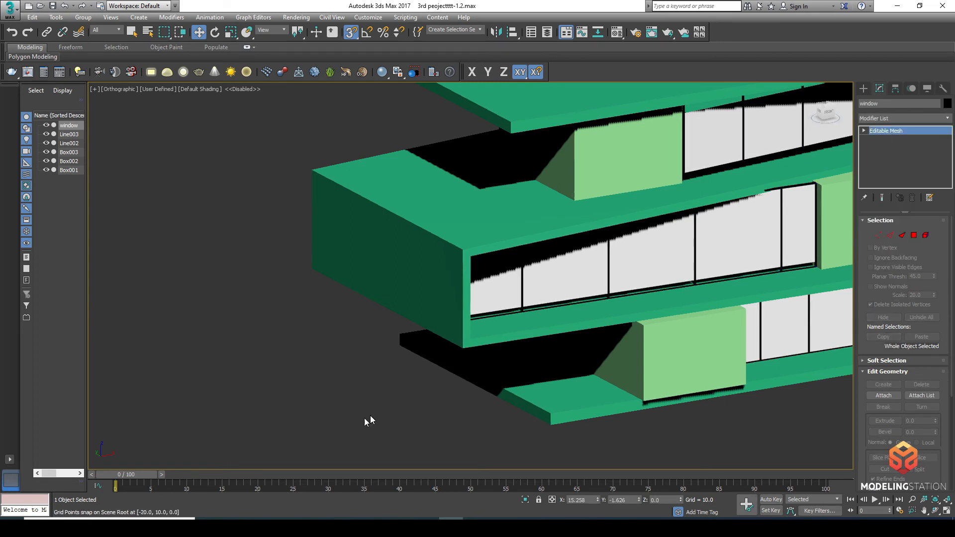
click(312, 427)
click(492, 286)
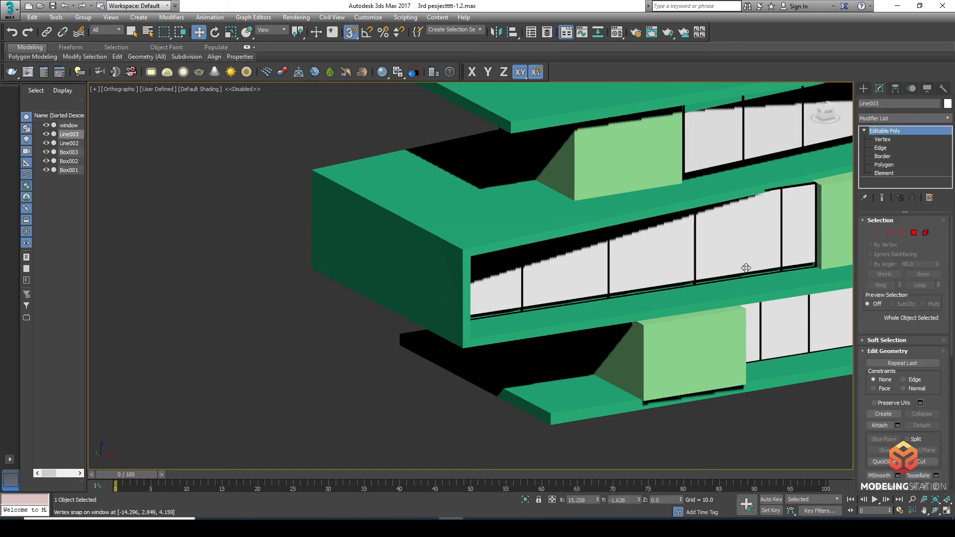
key(1)
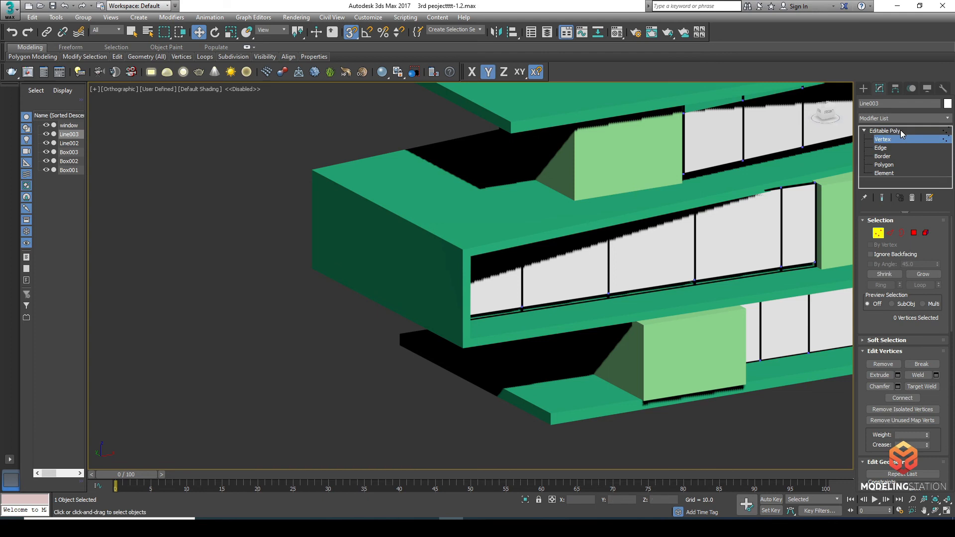
click(882, 141)
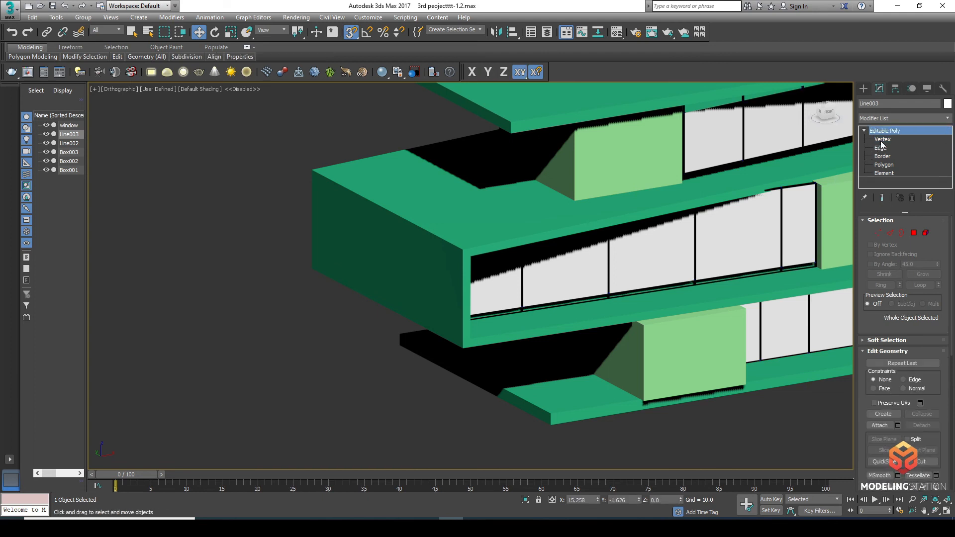
click(317, 386)
- Select the middle floor glass's bottom vertices in front view and try to snap them vertically to the slab
click(503, 293)
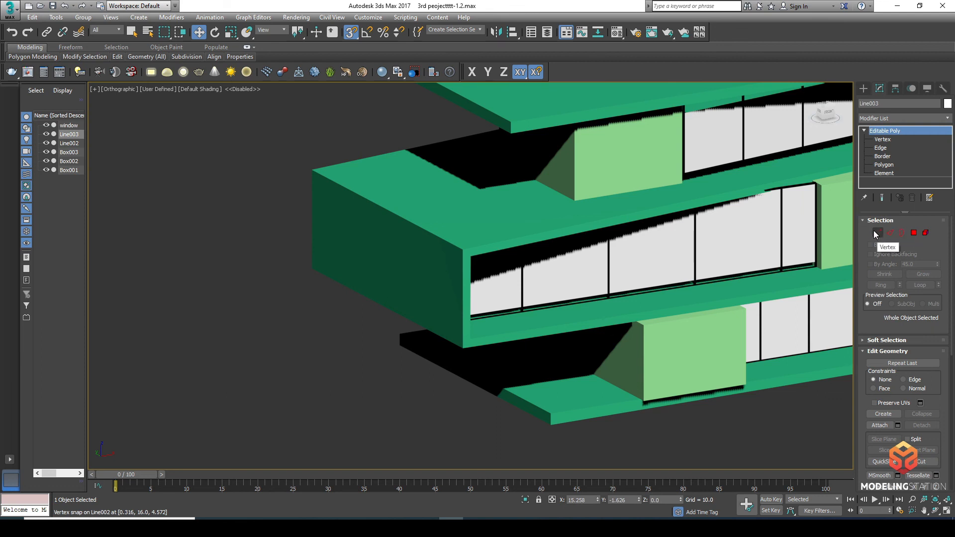
click(876, 232)
key(f)
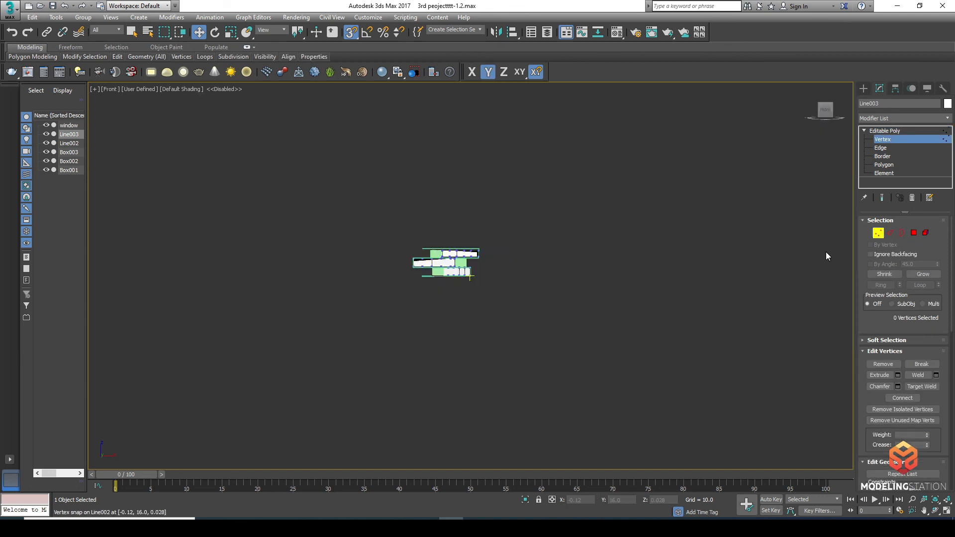
key(z)
scroll(803, 241, down, 2)
drag(663, 274, 318, 298)
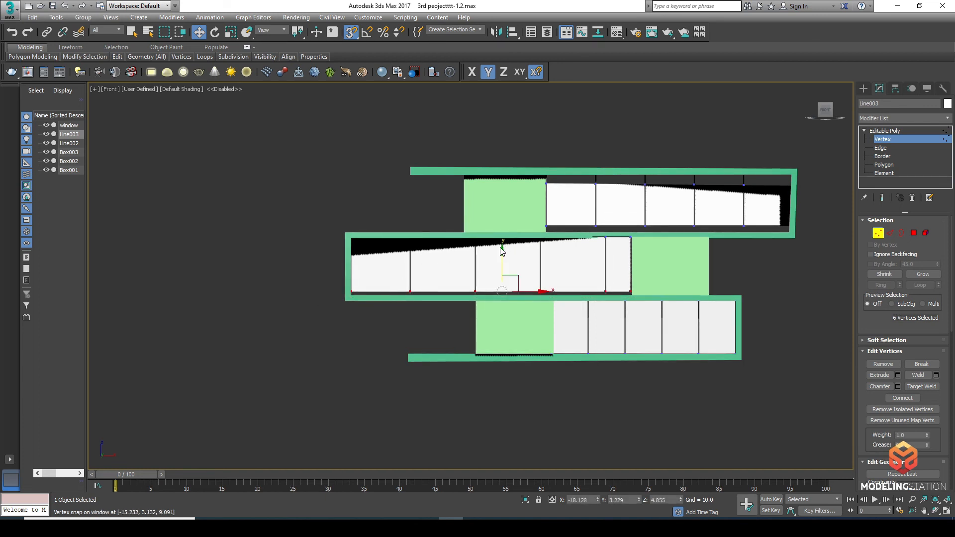
drag(501, 252, 610, 275)
alt+middle_drag(610, 276, 634, 292)
drag(634, 292, 615, 339)
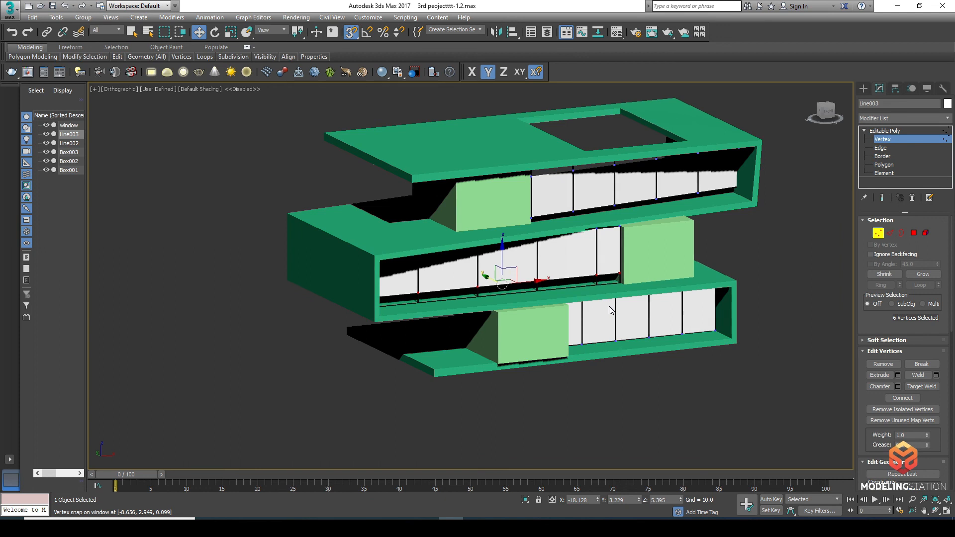
- Lower the selected glass vertices vertically in front view, snapping them to the top of the slab below
key(f)
key(z)
scroll(746, 276, down, 3)
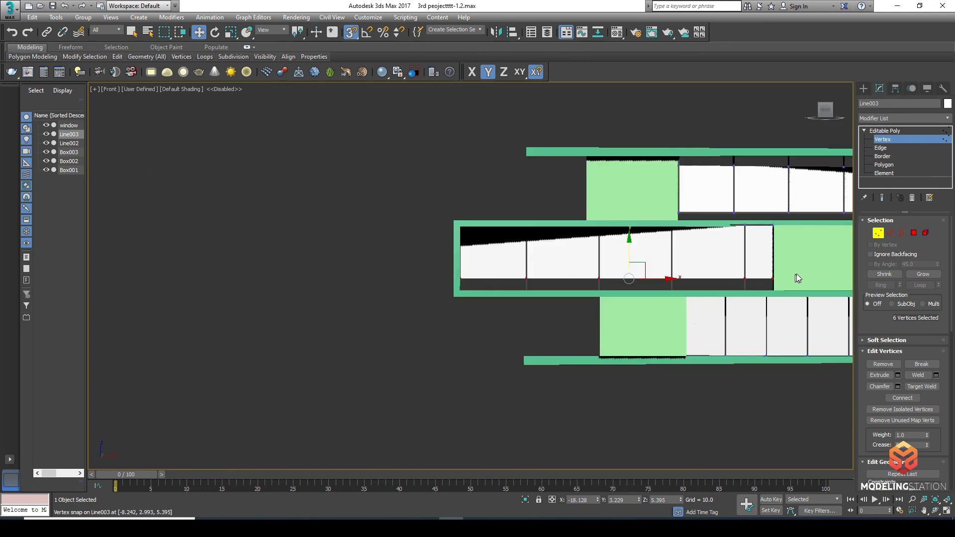
drag(409, 290, 409, 290)
drag(629, 239, 778, 292)
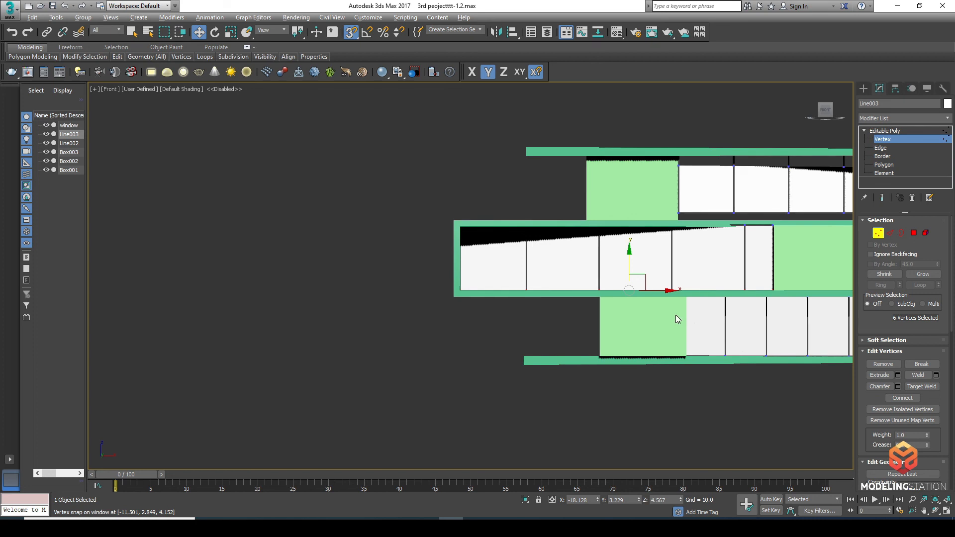
- Examine the joints between the windows, slabs and green boxes on the middle and lower floors from several angles
alt+middle_drag(675, 315, 721, 334)
scroll(697, 245, up, 2)
scroll(750, 272, down, 1)
middle_drag(778, 289, 592, 338)
scroll(598, 326, down, 2)
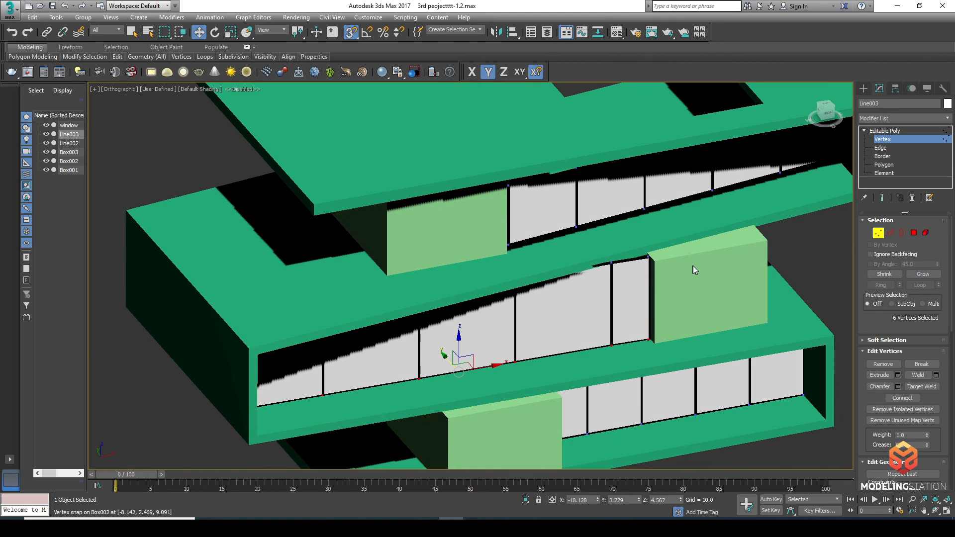
key(f)
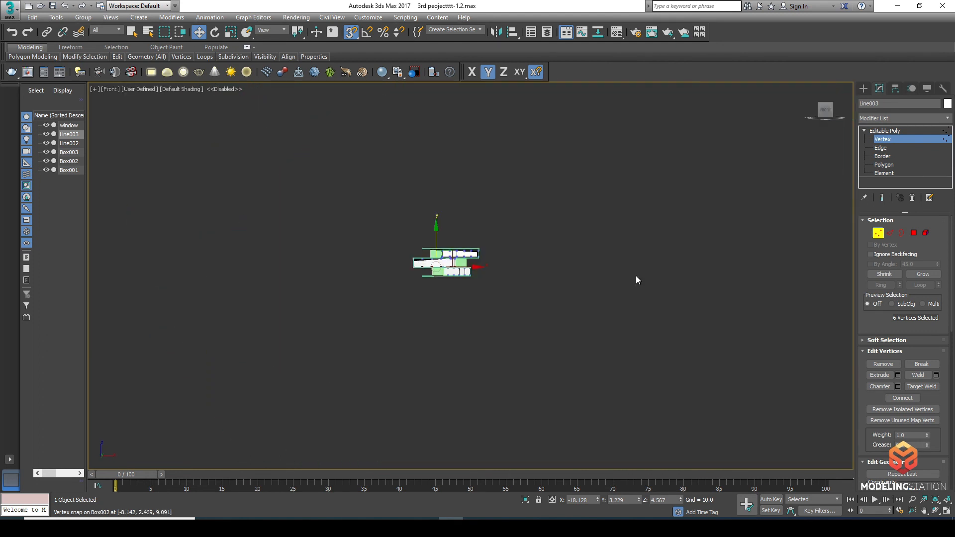
key(z)
scroll(630, 269, down, 3)
middle_drag(634, 290, 500, 294)
scroll(512, 338, up, 3)
scroll(512, 339, down, 3)
alt+middle_drag(511, 347, 540, 366)
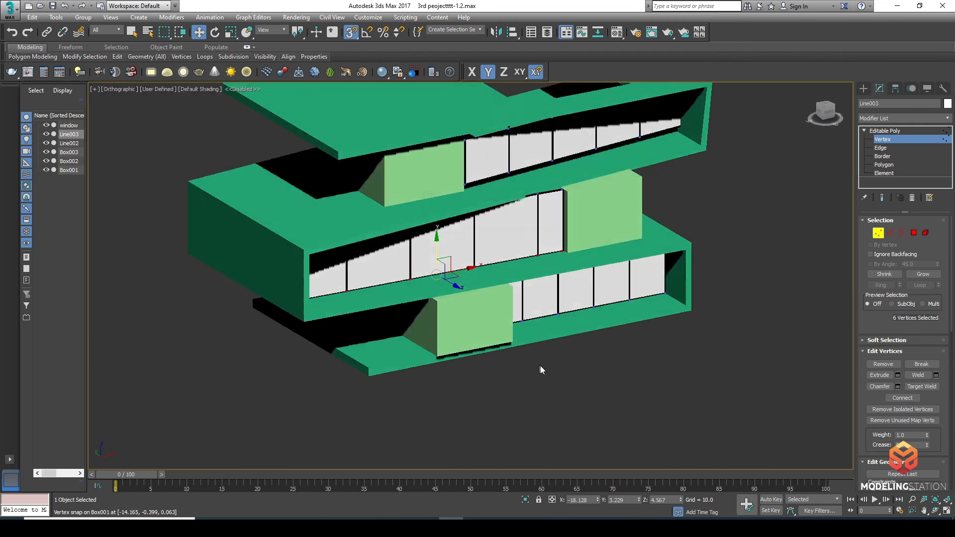
scroll(627, 295, up, 5)
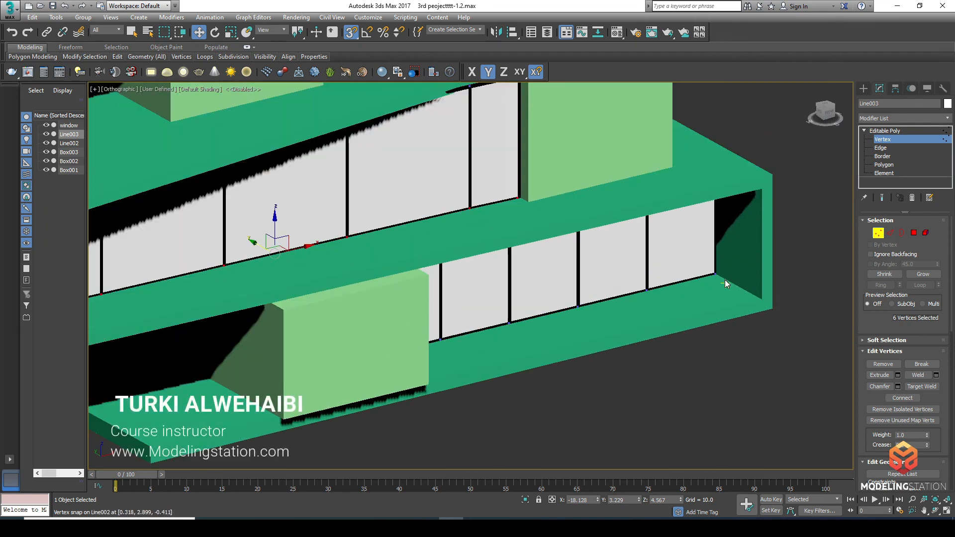
alt+middle_drag(709, 284, 652, 271)
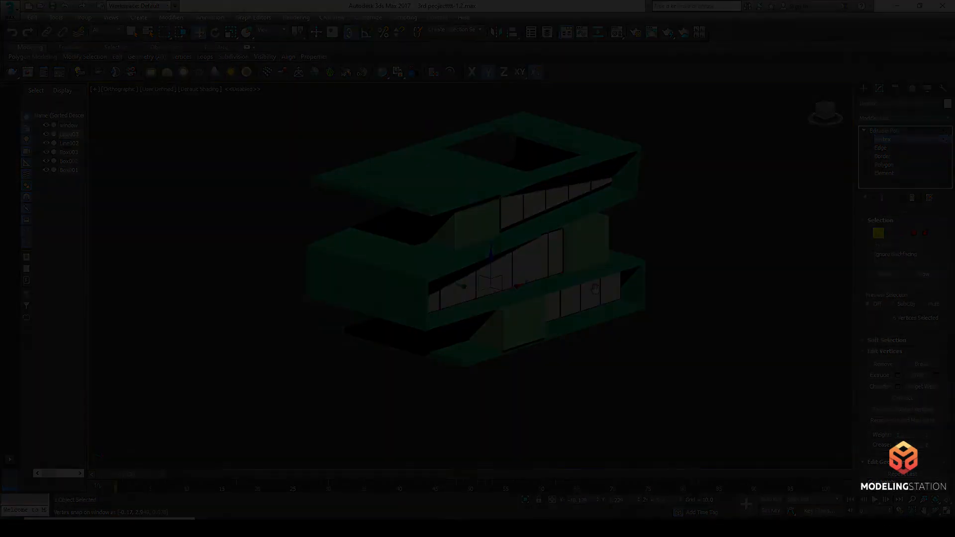